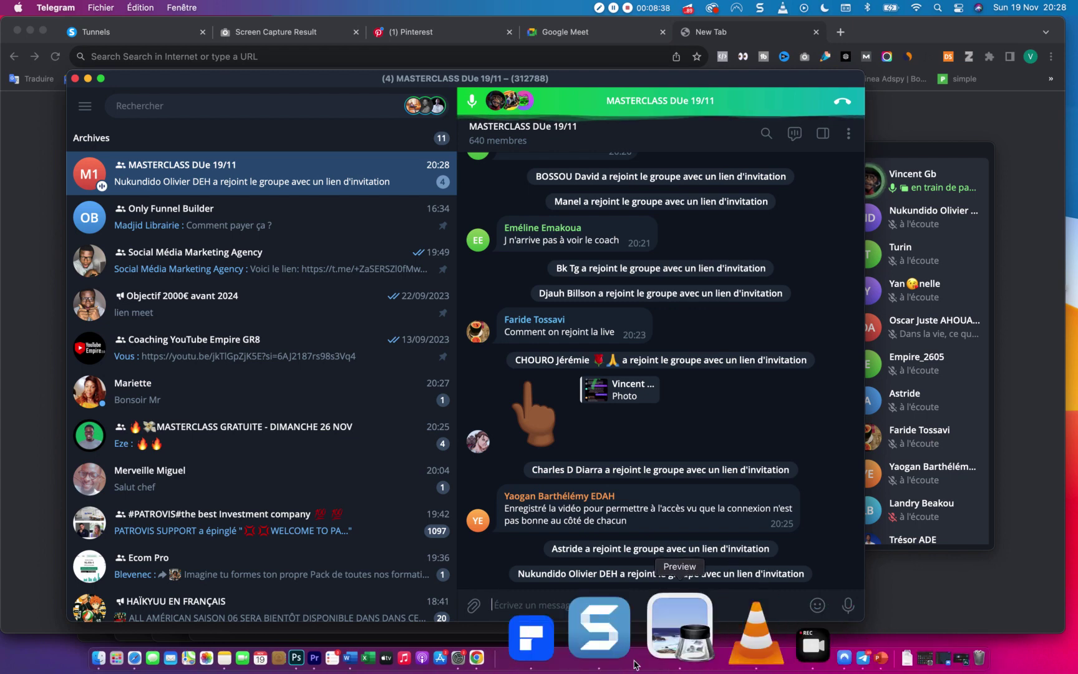
Step: Switch to Photoshop and create a 1920 × 1080 px RGB document at 300 pixels per inch with a black background
{"action": "left_click", "coordinate": [426, 640]}
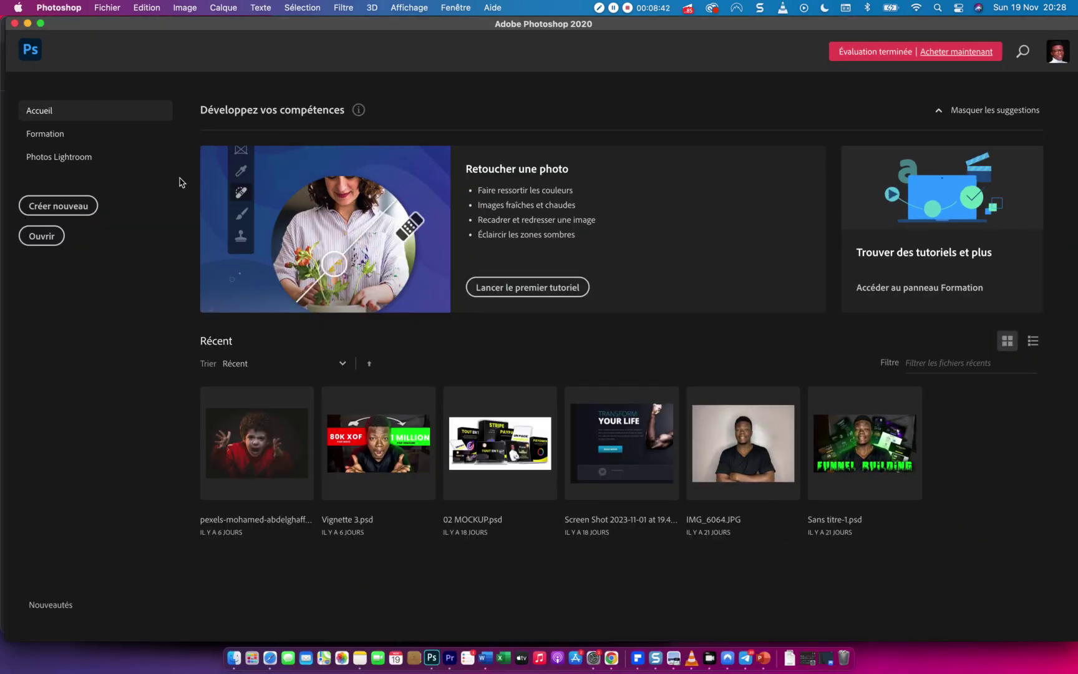
{"action": "left_click", "coordinate": [73, 209]}
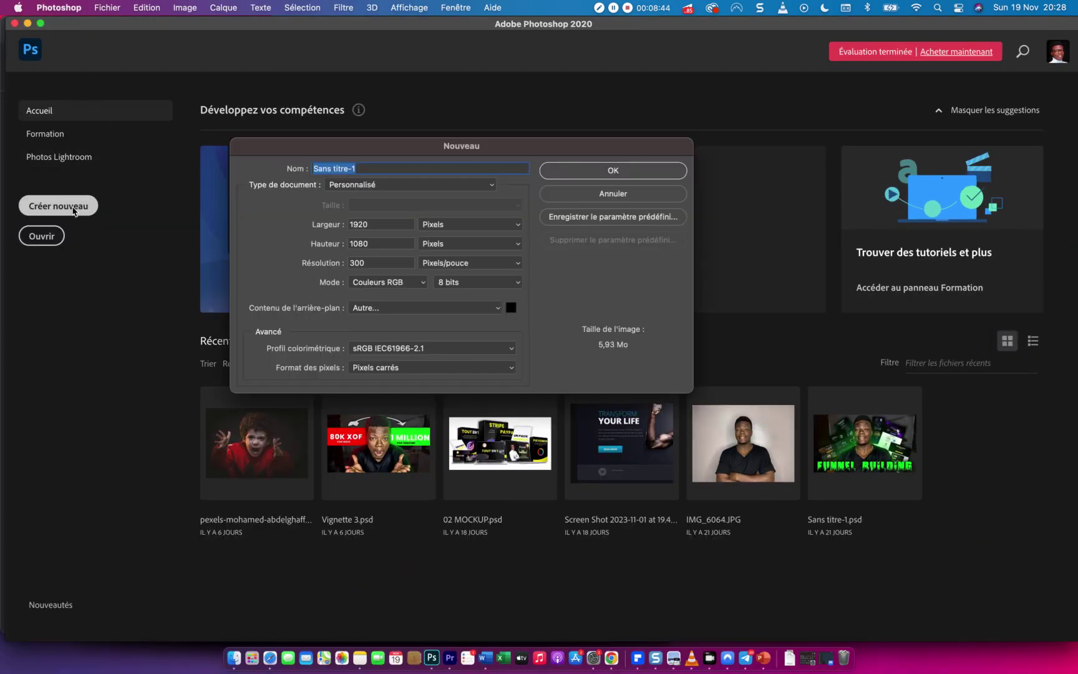
{"action": "left_click", "coordinate": [613, 170]}
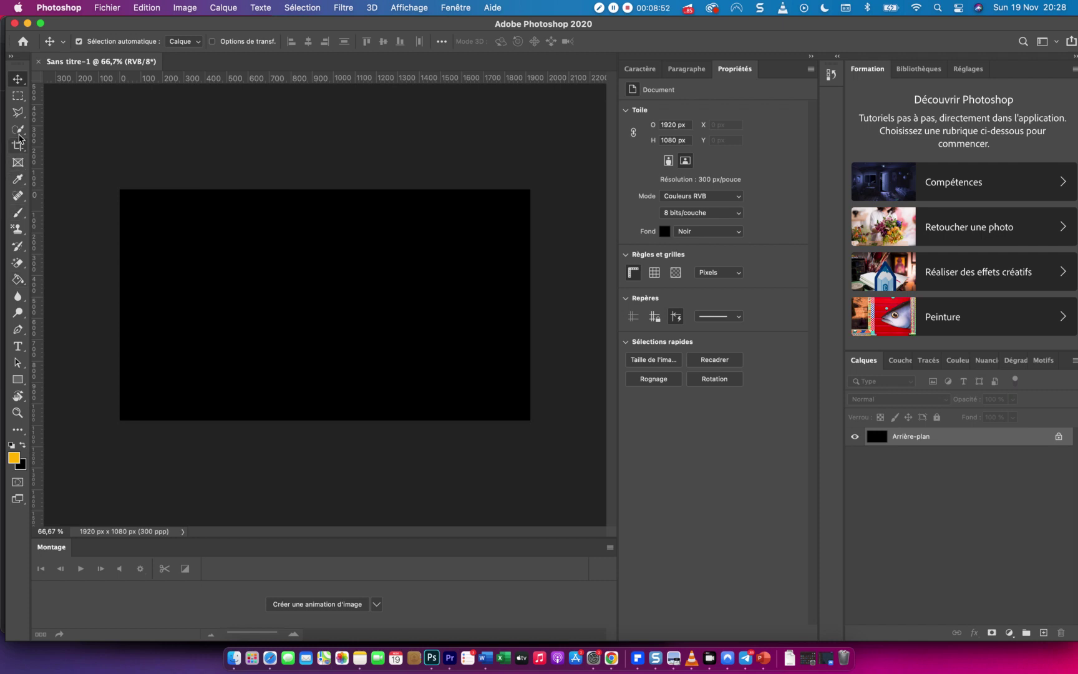
Step: Choose the Brush tool and set its size to 9 px
{"action": "left_click", "coordinate": [20, 214]}
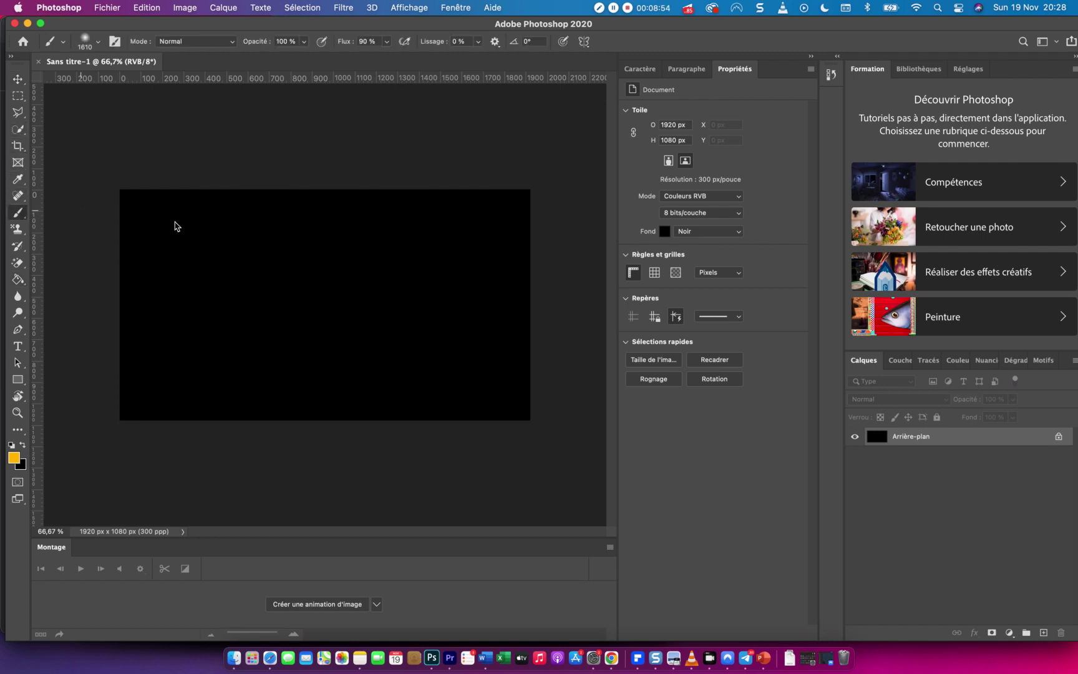
{"action": "left_click", "coordinate": [98, 41]}
{"action": "left_click_drag", "start_coordinate": [98, 81], "coordinate": [83, 80]}
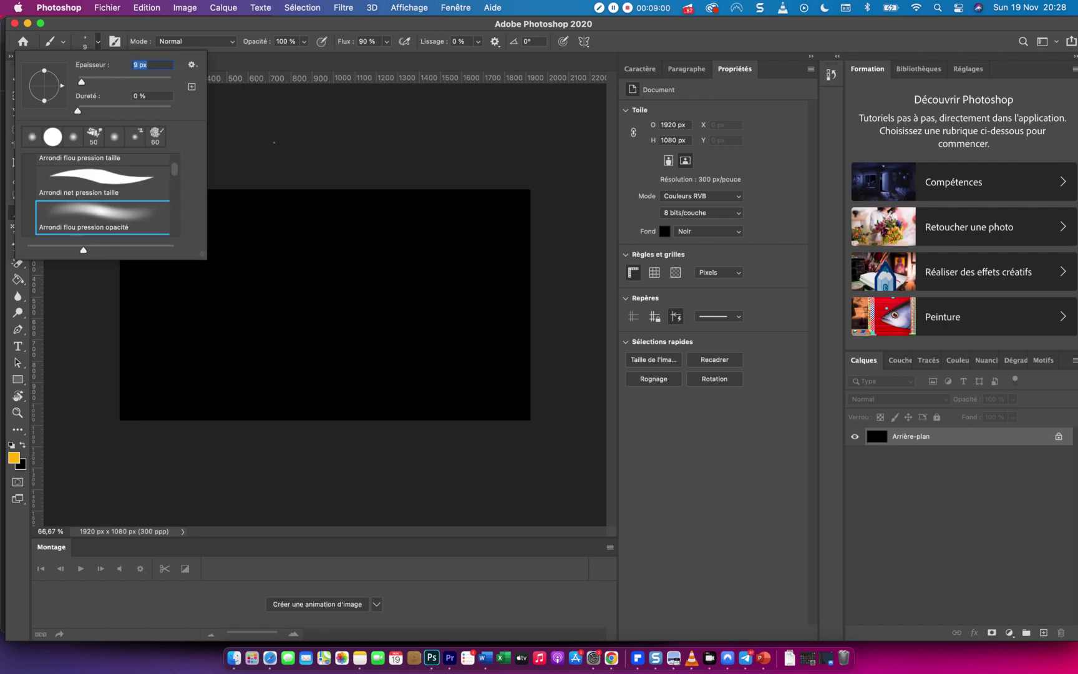
{"action": "left_click", "coordinate": [265, 117]}
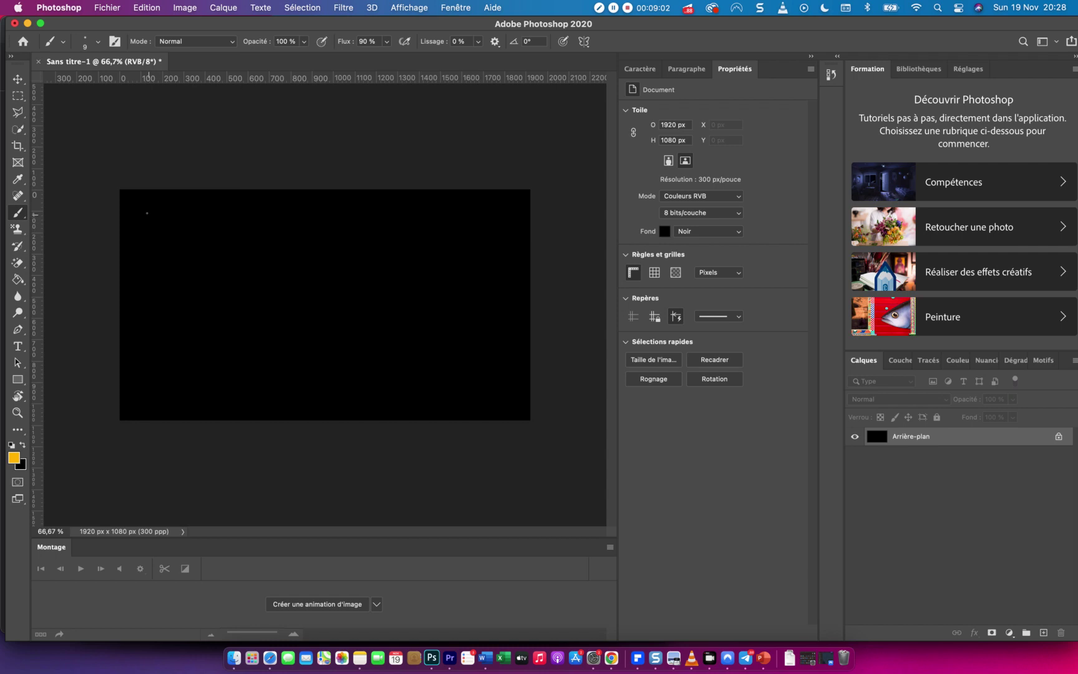
{"action": "mouse_move", "coordinate": [154, 219]}
{"action": "left_mouse_down"}
{"action": "mouse_move", "coordinate": [214, 254]}
{"action": "mouse_move", "coordinate": [238, 413]}
{"action": "left_mouse_up"}
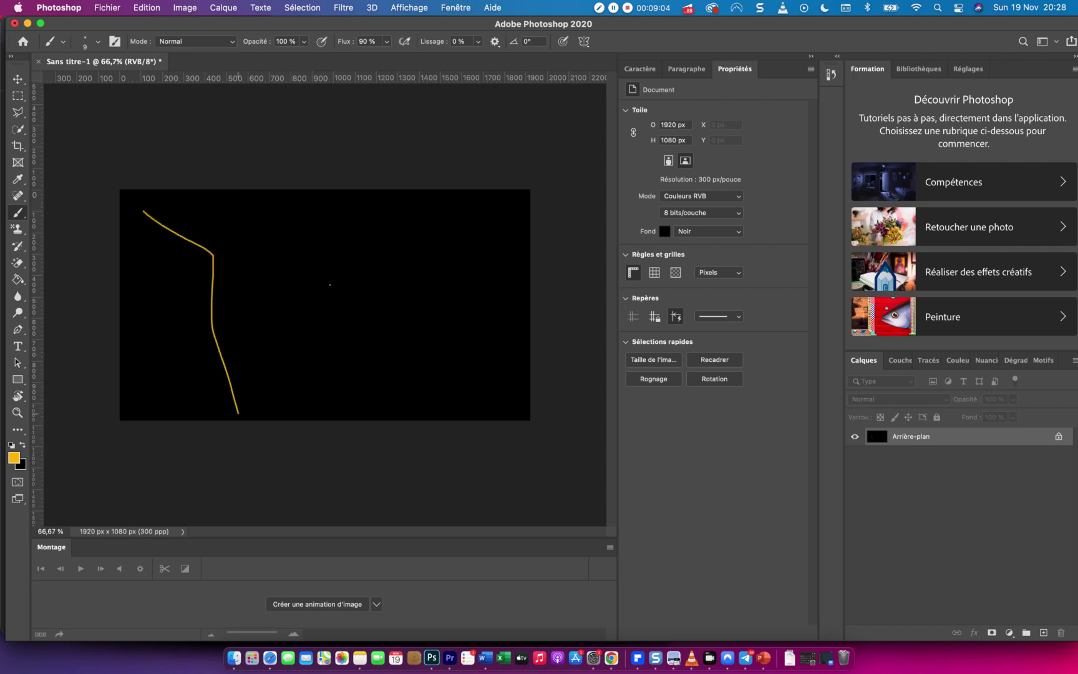
{"action": "key", "text": "super+z"}
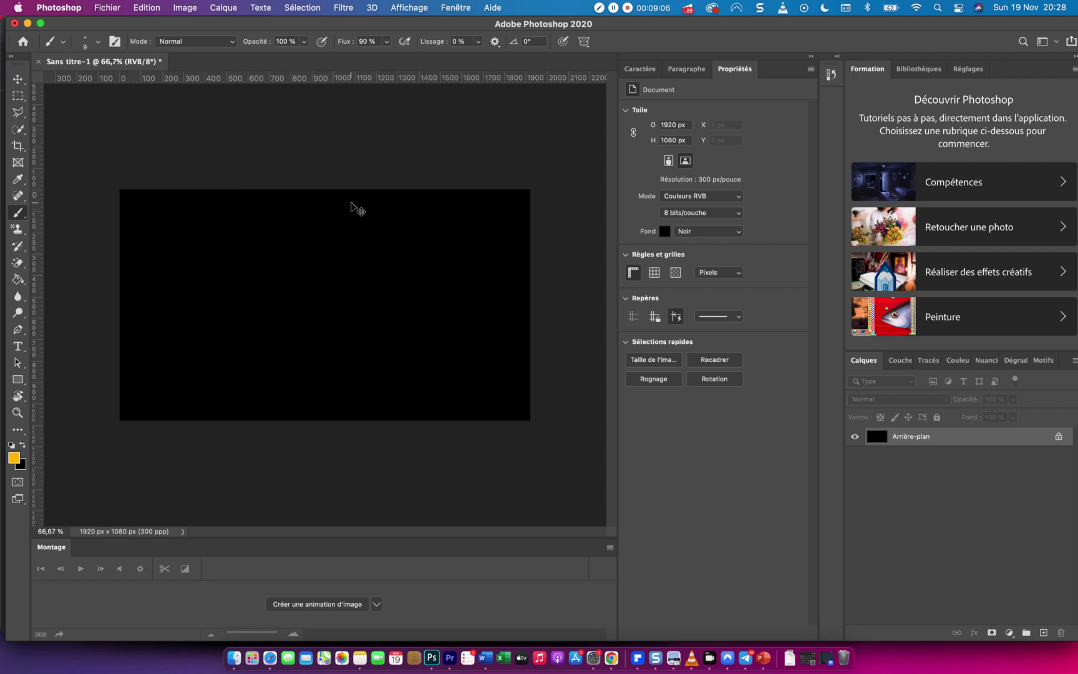
{"action": "mouse_move", "coordinate": [140, 194]}
{"action": "left_mouse_down"}
{"action": "mouse_move", "coordinate": [208, 262]}
{"action": "mouse_move", "coordinate": [229, 415]}
{"action": "mouse_move", "coordinate": [249, 370]}
{"action": "left_mouse_up"}
{"action": "key", "text": "super+z"}
Step: Paint both sides of a funnel with a wide mouth and narrow neck, with four arrows pointing down into the mouth
{"action": "mouse_move", "coordinate": [139, 195]}
{"action": "left_mouse_down"}
{"action": "mouse_move", "coordinate": [263, 277]}
{"action": "mouse_move", "coordinate": [290, 426]}
{"action": "left_mouse_up"}
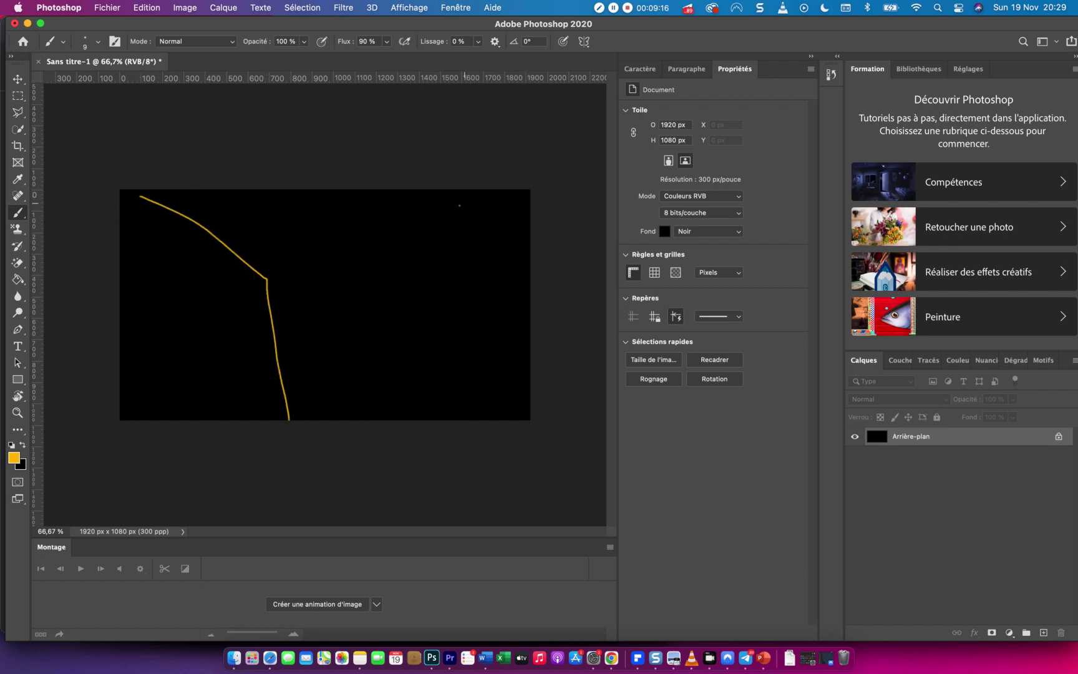
{"action": "mouse_move", "coordinate": [448, 194]}
{"action": "left_mouse_down"}
{"action": "mouse_move", "coordinate": [391, 265]}
{"action": "mouse_move", "coordinate": [416, 456]}
{"action": "left_mouse_up"}
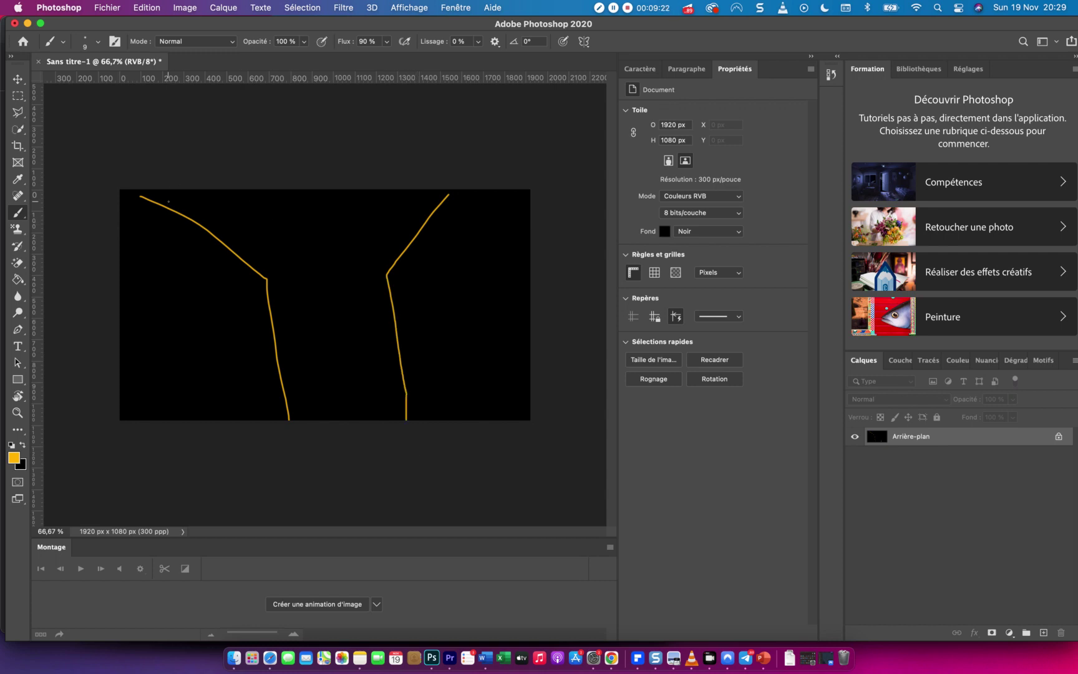
{"action": "mouse_move", "coordinate": [187, 197]}
{"action": "left_mouse_down"}
{"action": "mouse_move", "coordinate": [281, 239]}
{"action": "mouse_move", "coordinate": [255, 235]}
{"action": "left_mouse_up"}
{"action": "mouse_move", "coordinate": [292, 196]}
{"action": "left_mouse_down"}
{"action": "mouse_move", "coordinate": [290, 264]}
{"action": "mouse_move", "coordinate": [301, 268]}
{"action": "mouse_move", "coordinate": [305, 249]}
{"action": "left_mouse_up"}
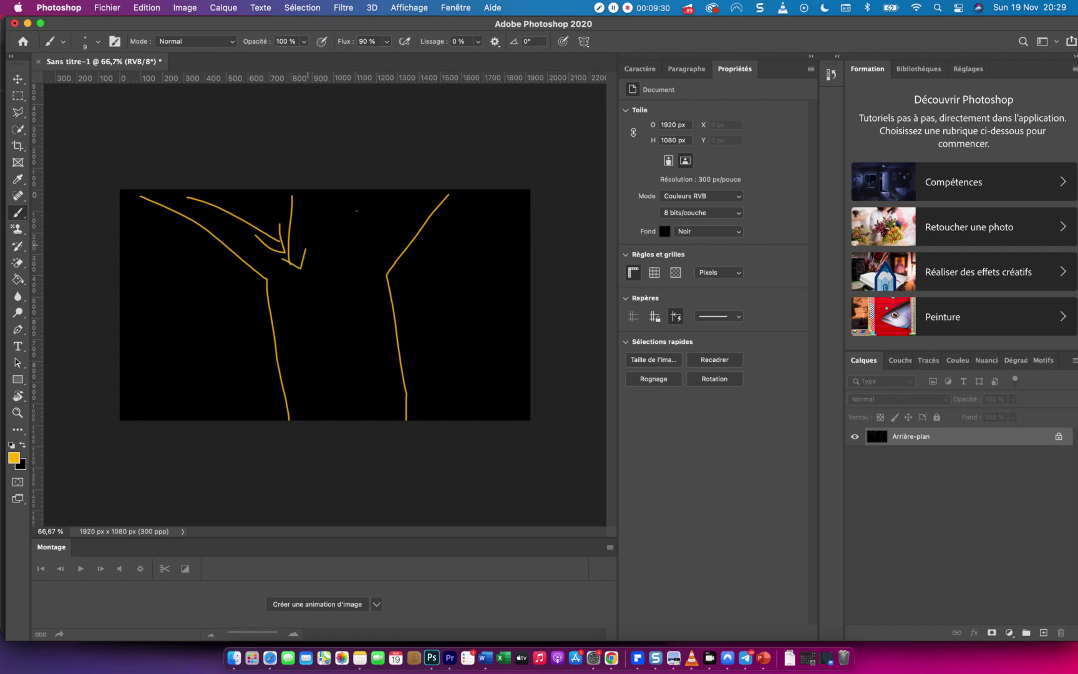
{"action": "mouse_move", "coordinate": [349, 196]}
{"action": "left_mouse_down"}
{"action": "mouse_move", "coordinate": [339, 245]}
{"action": "mouse_move", "coordinate": [366, 226]}
{"action": "left_mouse_up"}
{"action": "mouse_move", "coordinate": [413, 187]}
{"action": "left_mouse_down"}
{"action": "mouse_move", "coordinate": [377, 242]}
{"action": "mouse_move", "coordinate": [395, 237]}
{"action": "left_mouse_up"}
Step: Paint a horizontal line across the start of the funnel's neck and a letter I beside the outlet
{"action": "left_click_drag", "start_coordinate": [247, 289], "coordinate": [429, 295]}
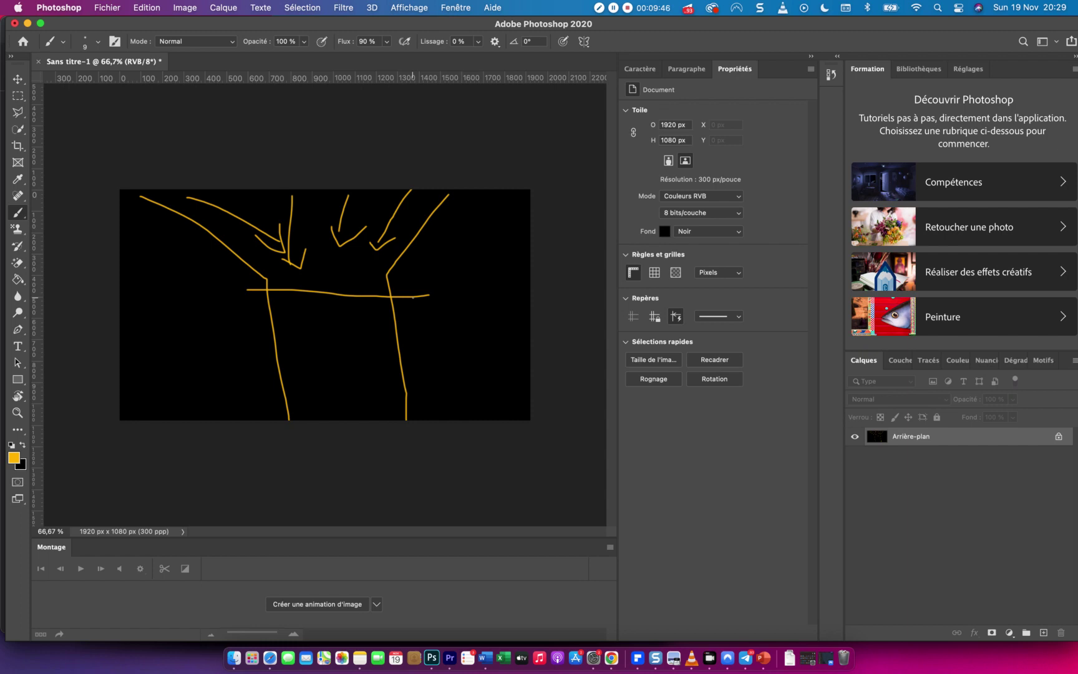
{"action": "mouse_move", "coordinate": [430, 389]}
{"action": "left_mouse_down"}
{"action": "mouse_move", "coordinate": [434, 422]}
{"action": "mouse_move", "coordinate": [453, 418]}
{"action": "mouse_move", "coordinate": [445, 389]}
{"action": "left_mouse_up"}
{"action": "right_click", "coordinate": [445, 385]}
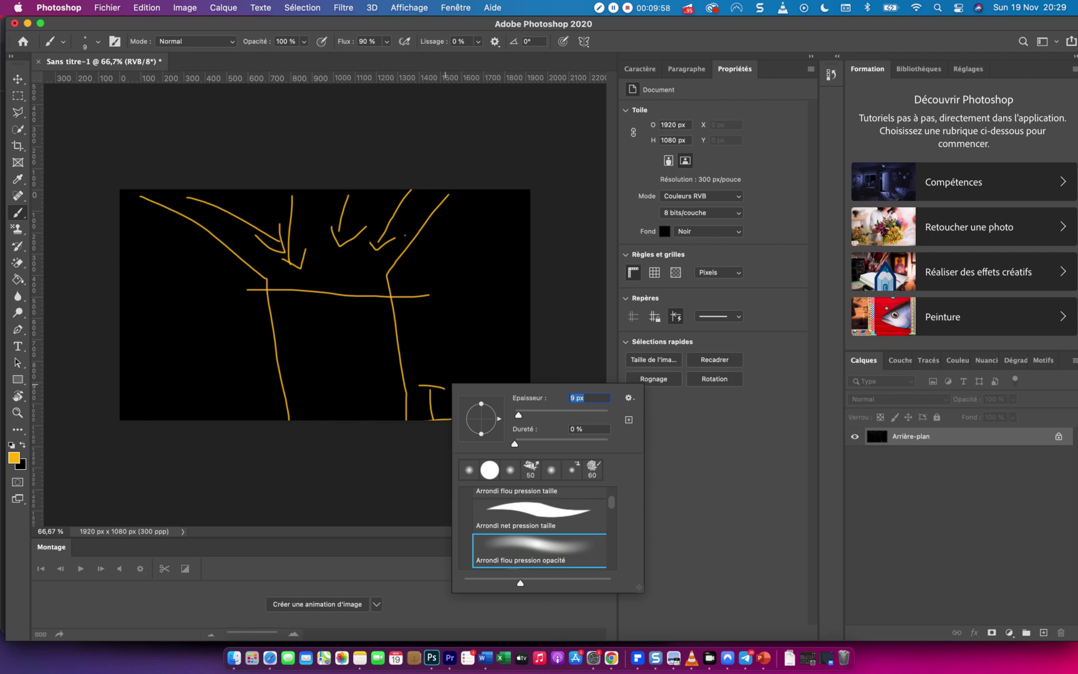
{"action": "key", "text": "Return"}
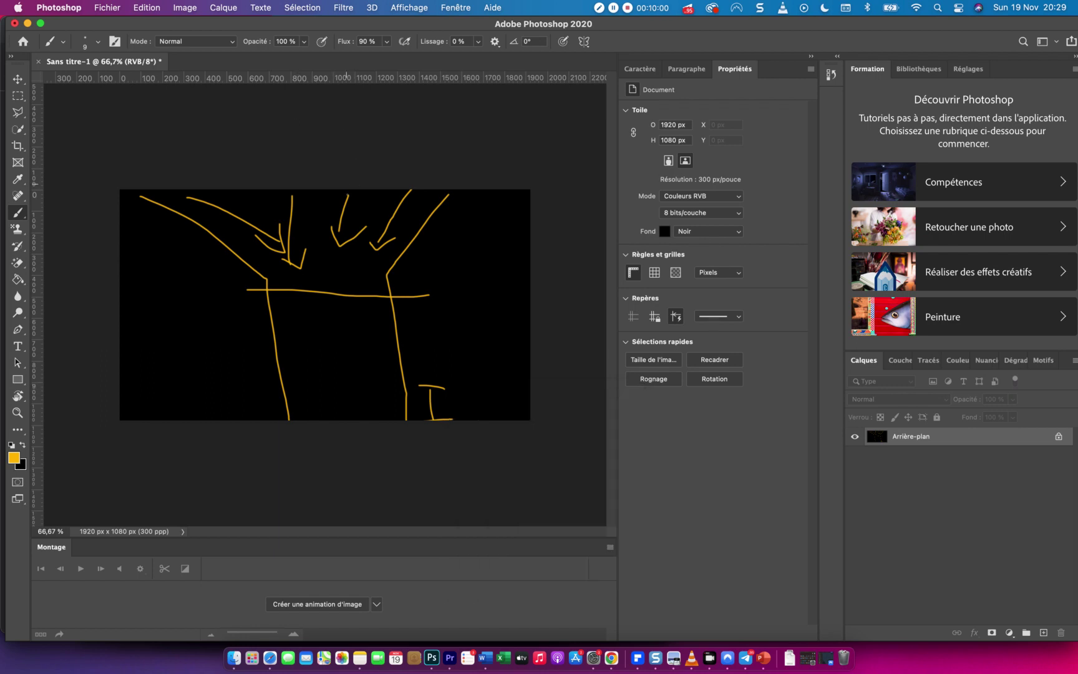
Step: Paint a line across the funnel's mouth and add the marks PV beside the neck, V by the outlet and a dash after the I
{"action": "left_click_drag", "start_coordinate": [218, 226], "coordinate": [427, 224]}
{"action": "left_click_drag", "start_coordinate": [442, 270], "coordinate": [444, 290]}
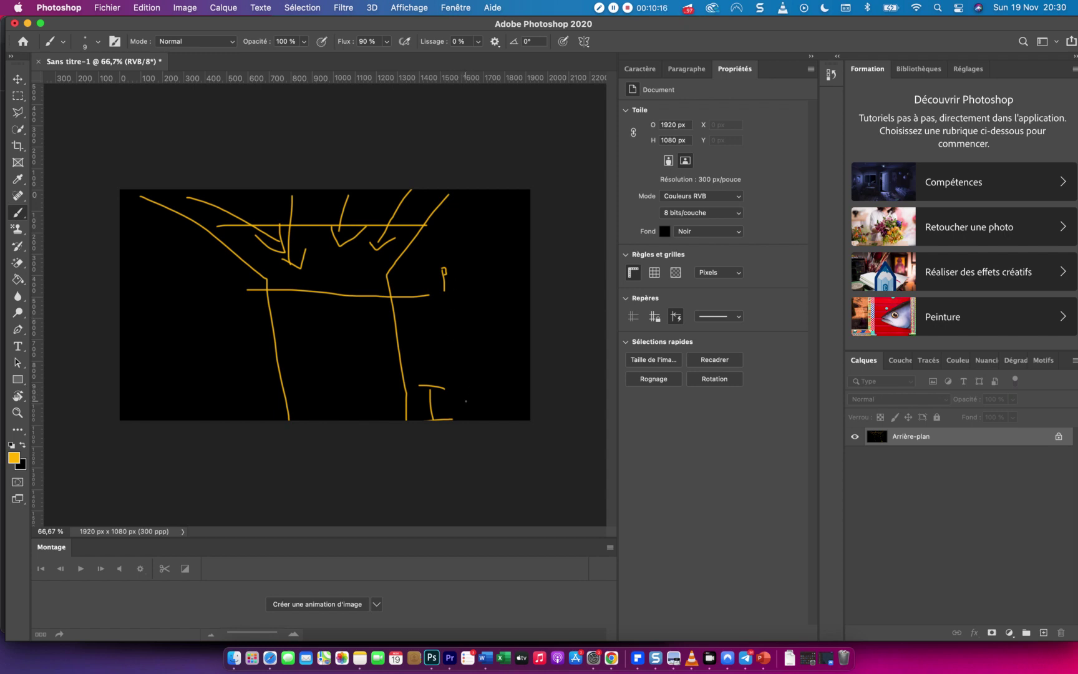
{"action": "left_click_drag", "start_coordinate": [446, 406], "coordinate": [512, 388]}
{"action": "mouse_move", "coordinate": [200, 399]}
{"action": "left_mouse_down"}
{"action": "mouse_move", "coordinate": [219, 420]}
{"action": "mouse_move", "coordinate": [230, 378]}
{"action": "left_mouse_up"}
{"action": "mouse_move", "coordinate": [453, 265]}
{"action": "left_mouse_down"}
{"action": "mouse_move", "coordinate": [465, 287]}
{"action": "mouse_move", "coordinate": [471, 274]}
{"action": "left_mouse_up"}
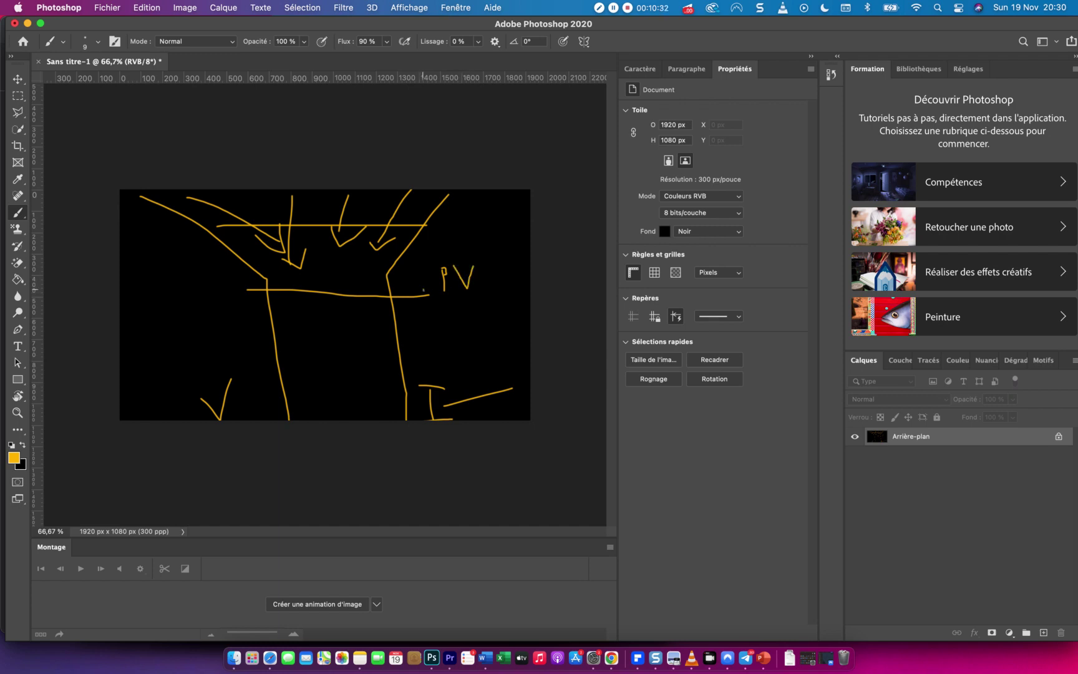
Step: Add a short tick on the neck line, circle the arrows in the funnel's mouth and paint a dollar sign at the outlet
{"action": "left_click_drag", "start_coordinate": [425, 306], "coordinate": [428, 318]}
{"action": "mouse_move", "coordinate": [250, 264]}
{"action": "left_mouse_down"}
{"action": "mouse_move", "coordinate": [385, 256]}
{"action": "mouse_move", "coordinate": [413, 209]}
{"action": "mouse_move", "coordinate": [318, 197]}
{"action": "mouse_move", "coordinate": [197, 226]}
{"action": "mouse_move", "coordinate": [205, 249]}
{"action": "mouse_move", "coordinate": [287, 258]}
{"action": "left_mouse_up"}
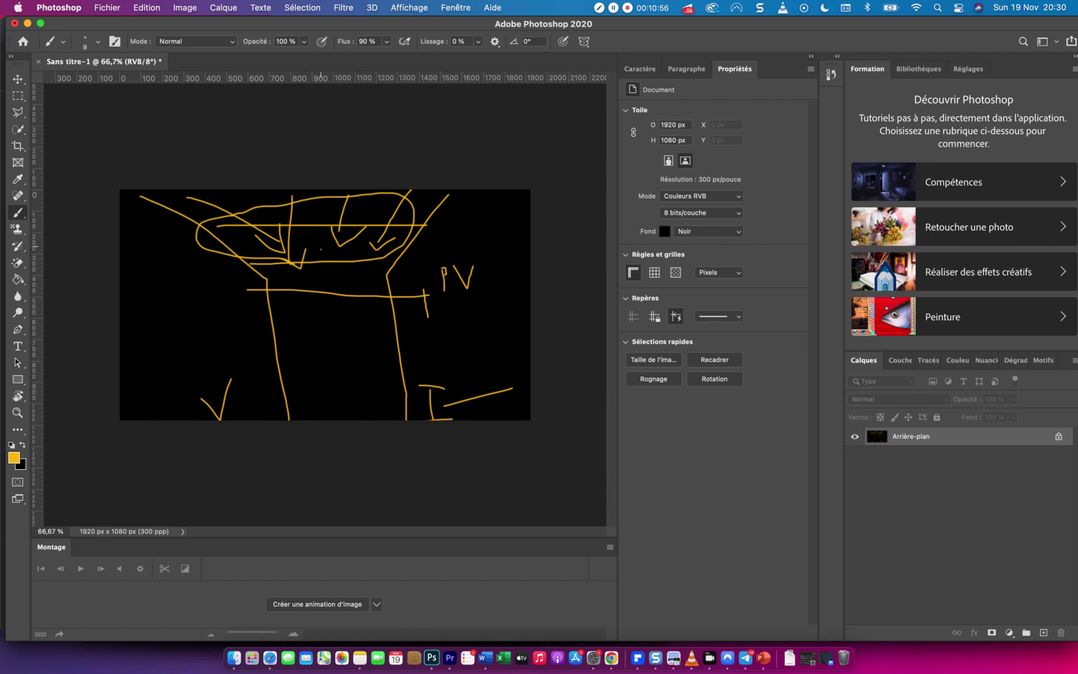
{"action": "mouse_move", "coordinate": [326, 386]}
{"action": "left_mouse_down"}
{"action": "mouse_move", "coordinate": [311, 397]}
{"action": "mouse_move", "coordinate": [341, 419]}
{"action": "left_mouse_up"}
{"action": "left_click_drag", "start_coordinate": [312, 373], "coordinate": [345, 428]}
{"action": "left_click_drag", "start_coordinate": [308, 377], "coordinate": [357, 436]}
Step: Paint two downward arrows inside the funnel's neck and a letter C beside it, with small accent strokes along the neck line
{"action": "mouse_move", "coordinate": [286, 289]}
{"action": "left_mouse_down"}
{"action": "mouse_move", "coordinate": [319, 305]}
{"action": "mouse_move", "coordinate": [341, 298]}
{"action": "left_mouse_up"}
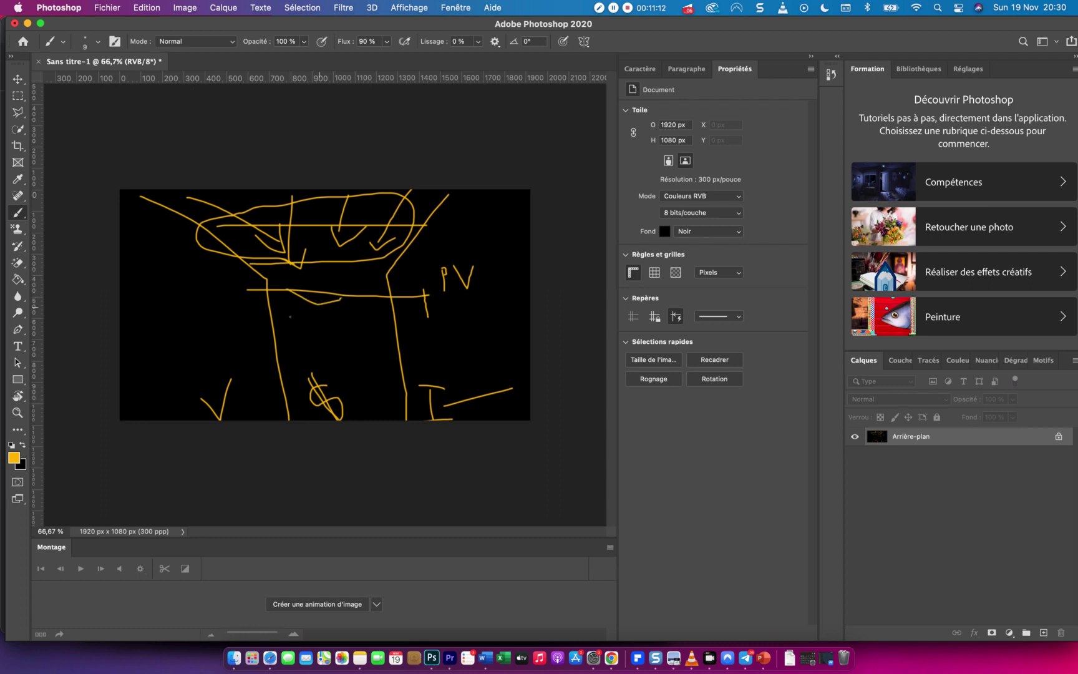
{"action": "mouse_move", "coordinate": [235, 315]}
{"action": "left_mouse_down"}
{"action": "mouse_move", "coordinate": [217, 333]}
{"action": "mouse_move", "coordinate": [294, 345]}
{"action": "left_mouse_up"}
{"action": "mouse_move", "coordinate": [360, 314]}
{"action": "left_mouse_down"}
{"action": "mouse_move", "coordinate": [331, 355]}
{"action": "mouse_move", "coordinate": [367, 348]}
{"action": "left_mouse_up"}
{"action": "mouse_move", "coordinate": [304, 336]}
{"action": "left_mouse_down"}
{"action": "mouse_move", "coordinate": [303, 360]}
{"action": "mouse_move", "coordinate": [280, 359]}
{"action": "left_mouse_up"}
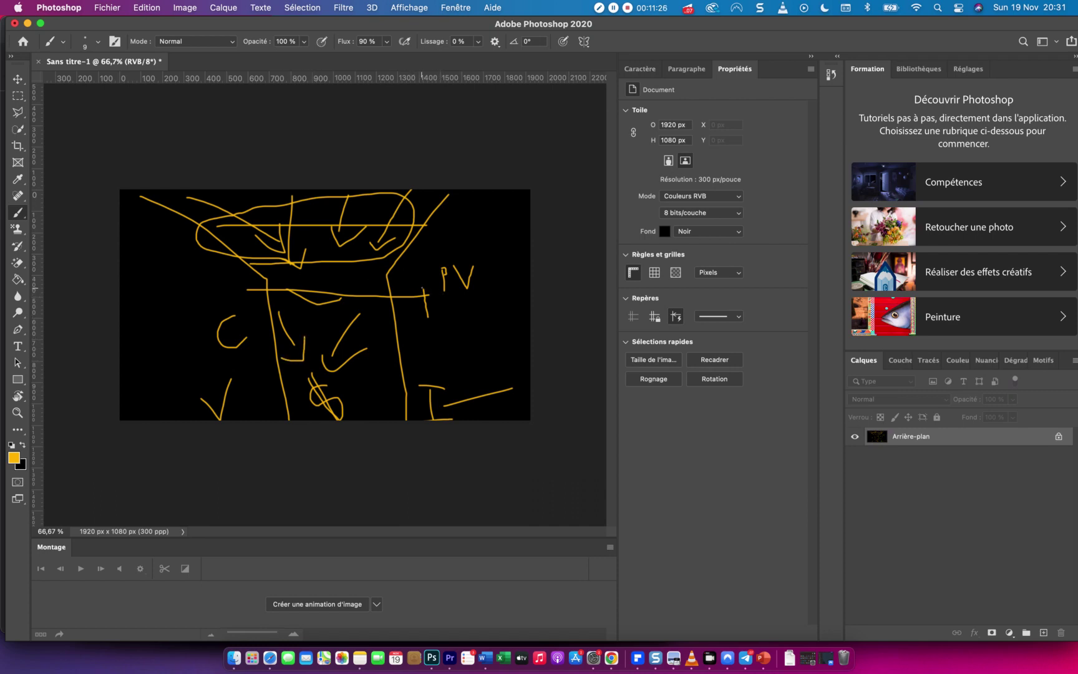
{"action": "mouse_move", "coordinate": [422, 288]}
{"action": "left_mouse_down"}
{"action": "mouse_move", "coordinate": [444, 290]}
{"action": "mouse_move", "coordinate": [428, 311]}
{"action": "left_mouse_up"}
Step: Minimise the funnel drawing and switch to Chrome to show the Tunnels list on systeme.io
{"action": "left_click", "coordinate": [27, 23]}
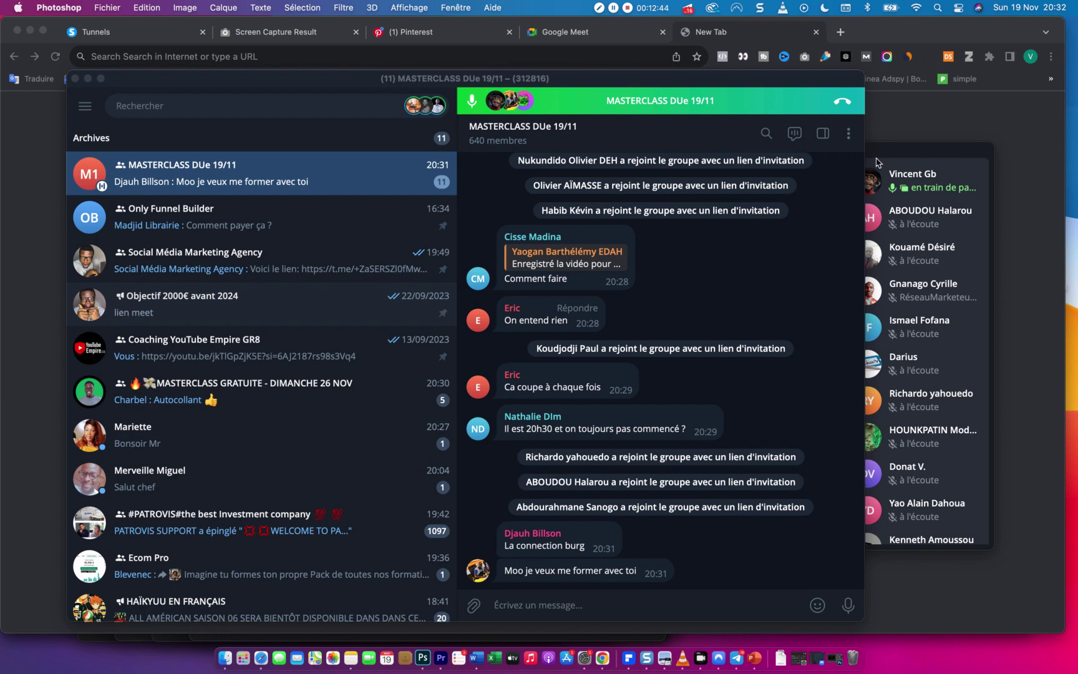
{"action": "left_click", "coordinate": [902, 150]}
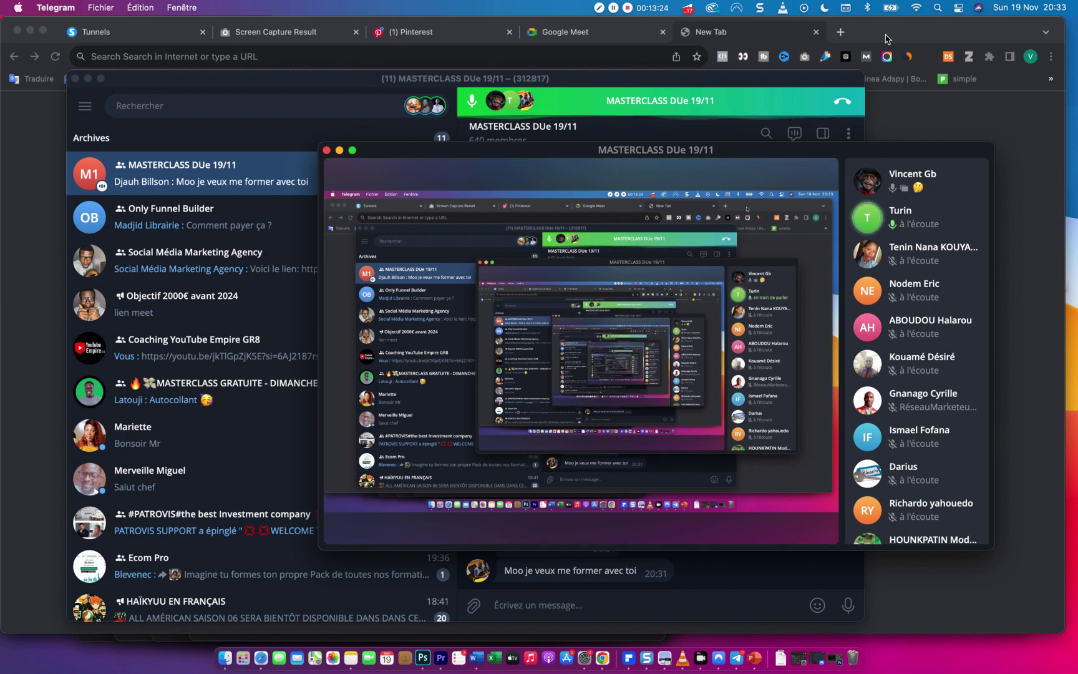
{"action": "left_click", "coordinate": [961, 31]}
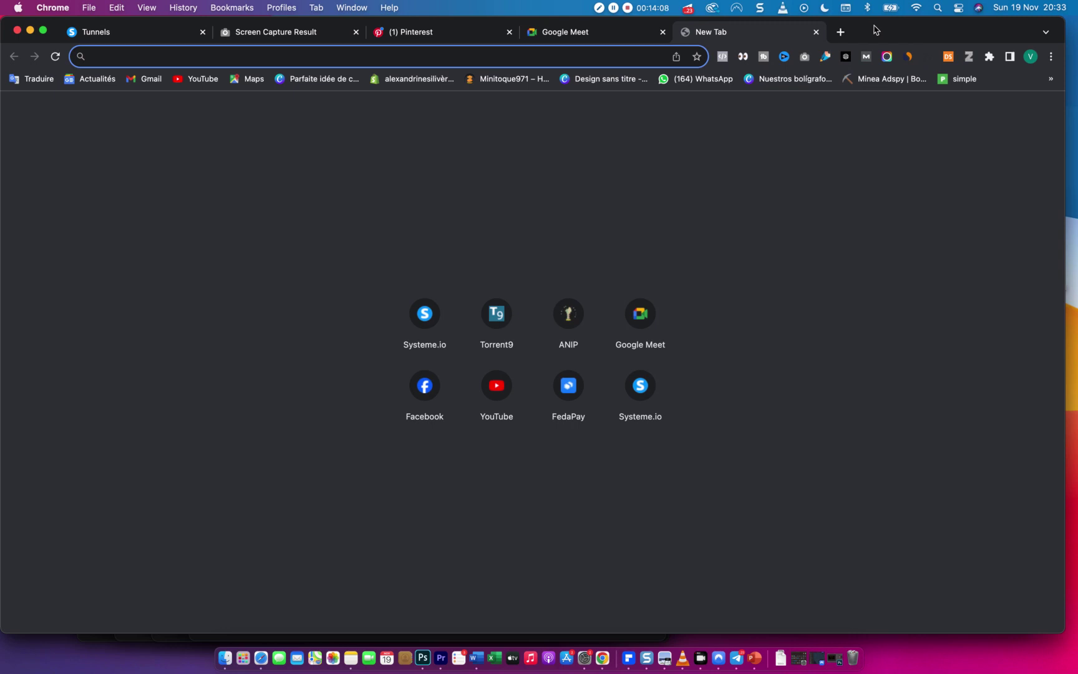
{"action": "left_click", "coordinate": [131, 39]}
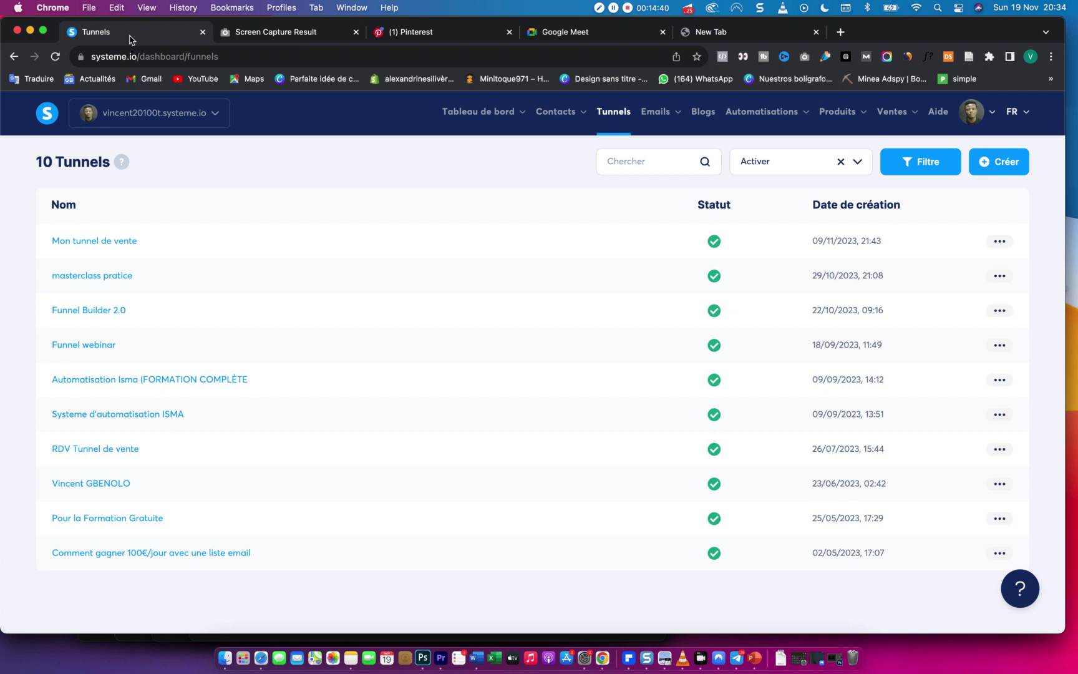
{"action": "left_click", "coordinate": [135, 57]}
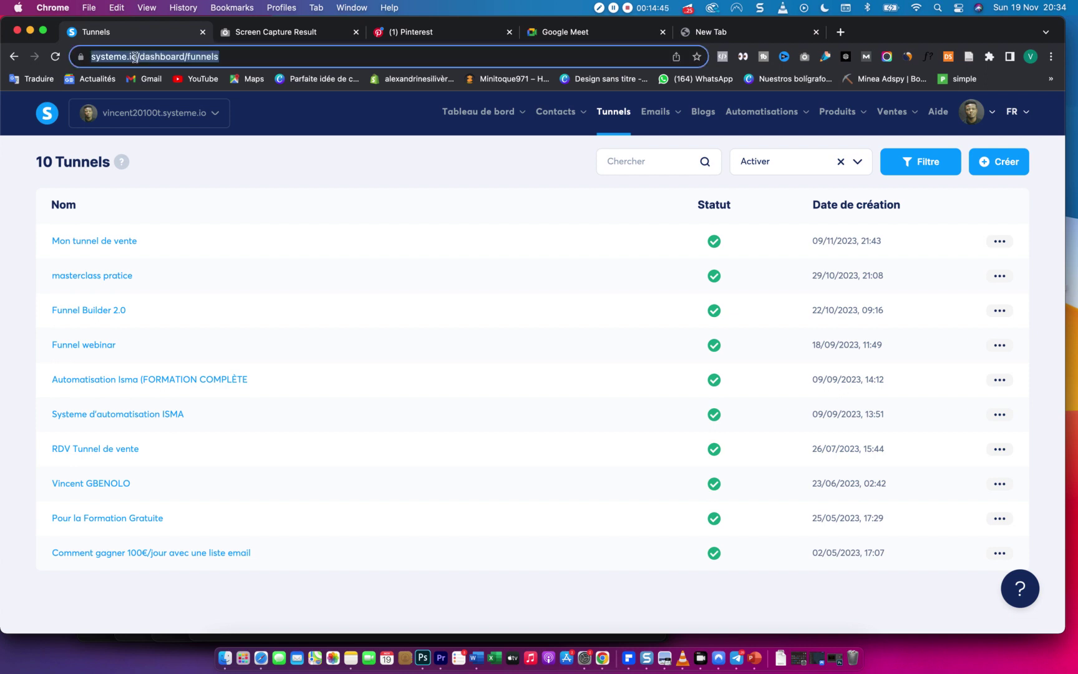
{"action": "left_click", "coordinate": [723, 31]}
{"action": "type", "text": "cl"}
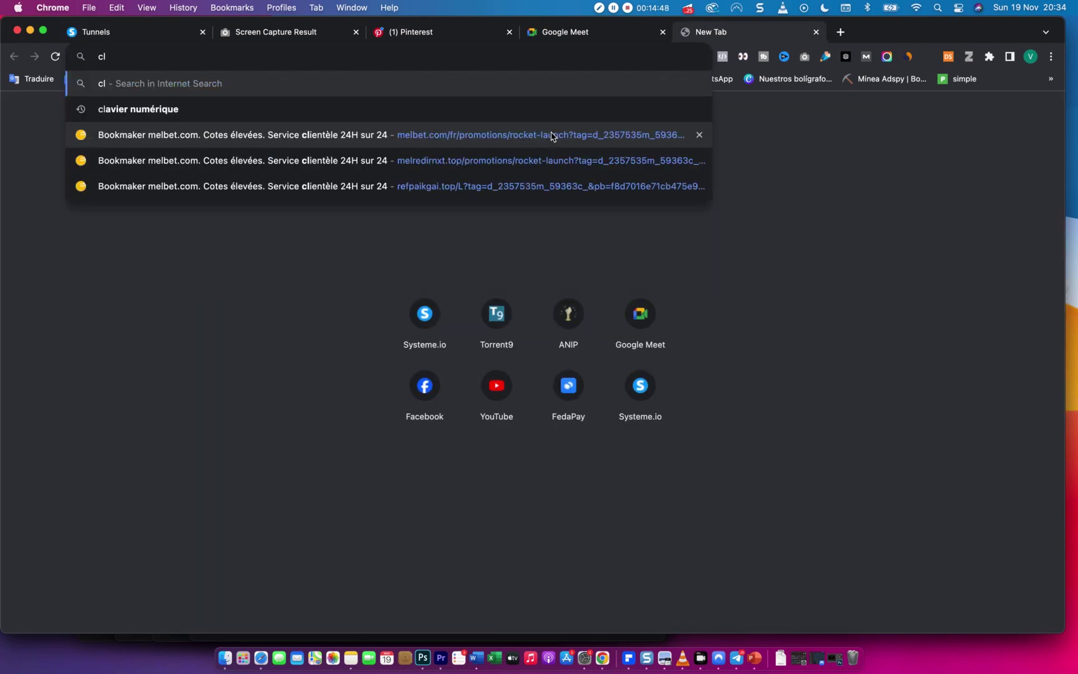
{"action": "type", "text": "i"}
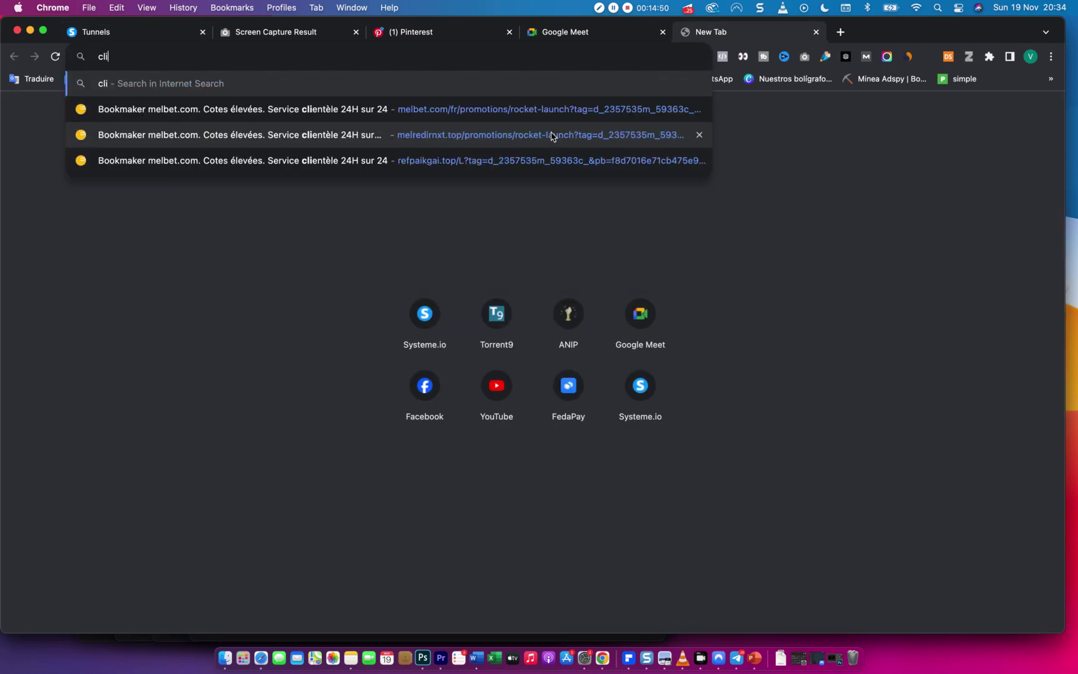
{"action": "type", "text": "c"}
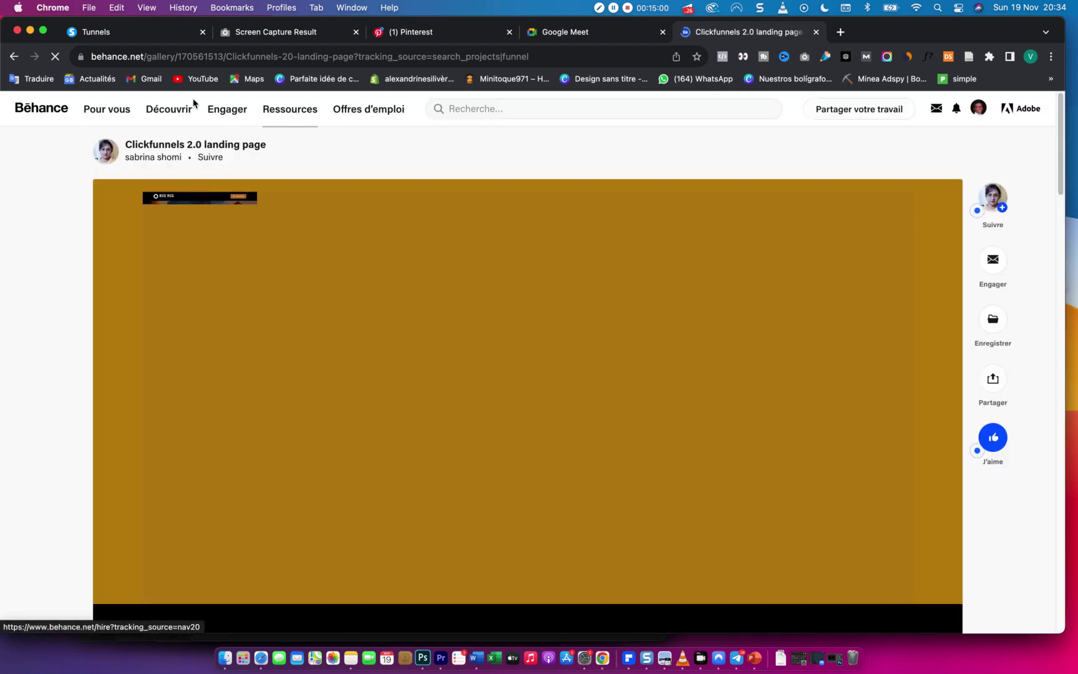
Step: Search the web for "clickfunel" and open the ClickFunnels homepage to view its opening section
{"action": "left_click", "coordinate": [216, 62]}
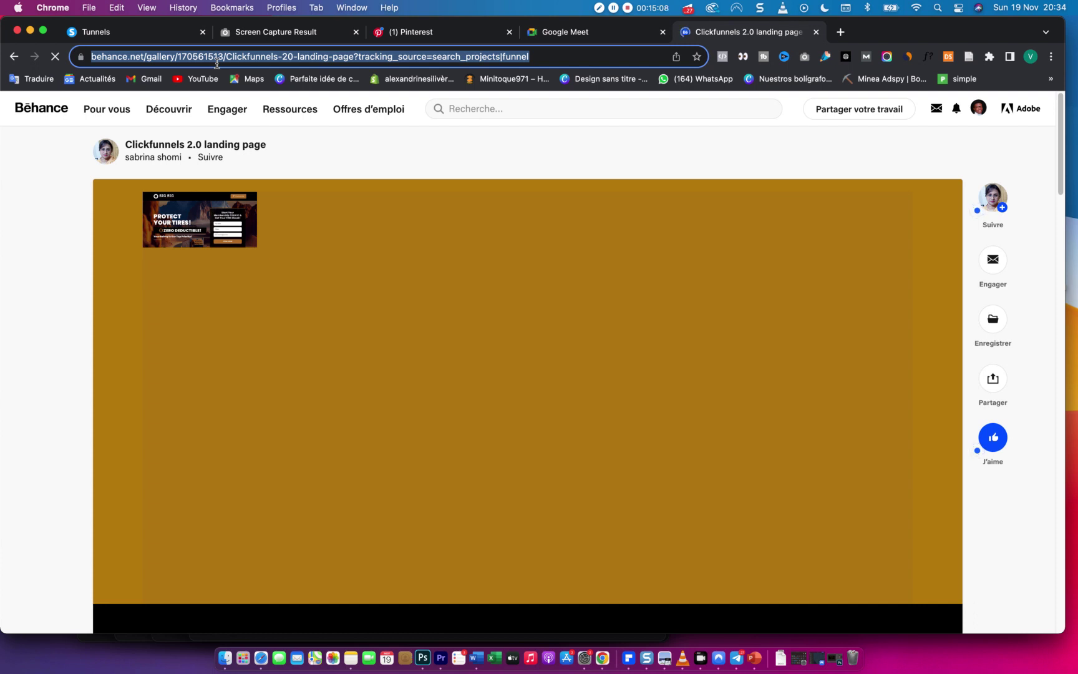
{"action": "type", "text": "cli"}
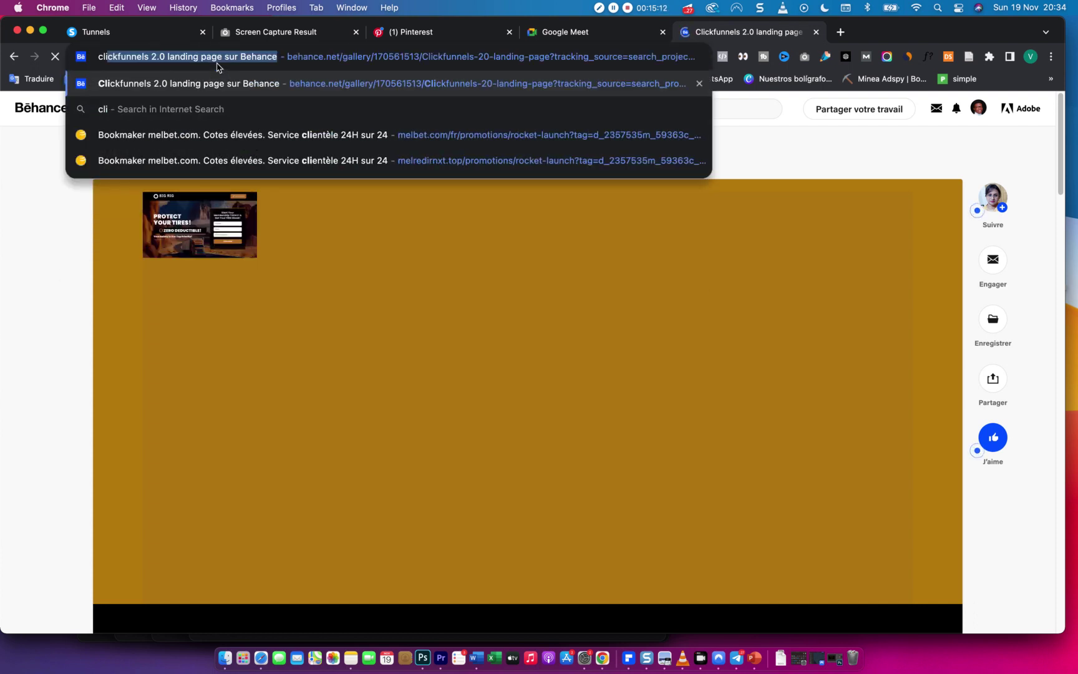
{"action": "type", "text": "ck"}
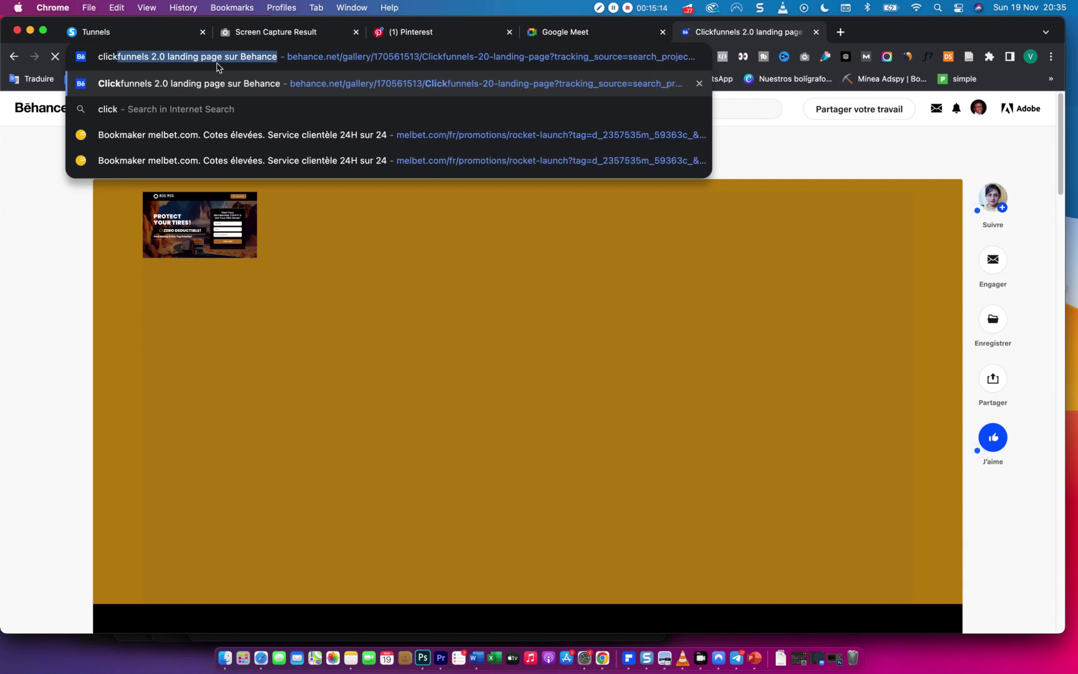
{"action": "type", "text": "funel"}
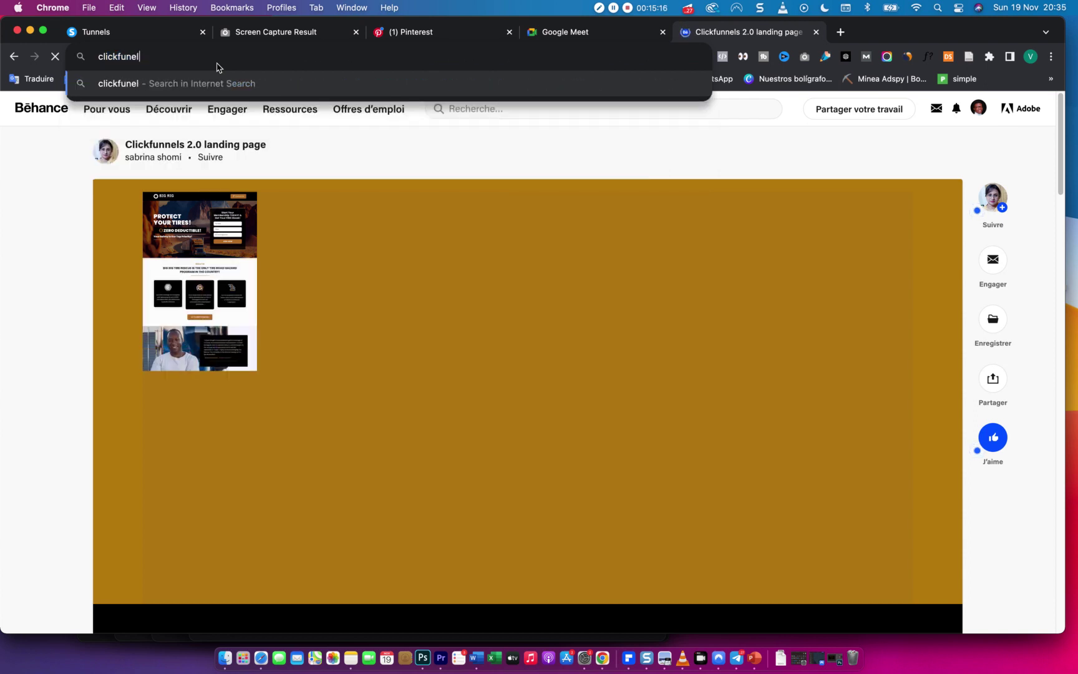
{"action": "key", "text": "Return"}
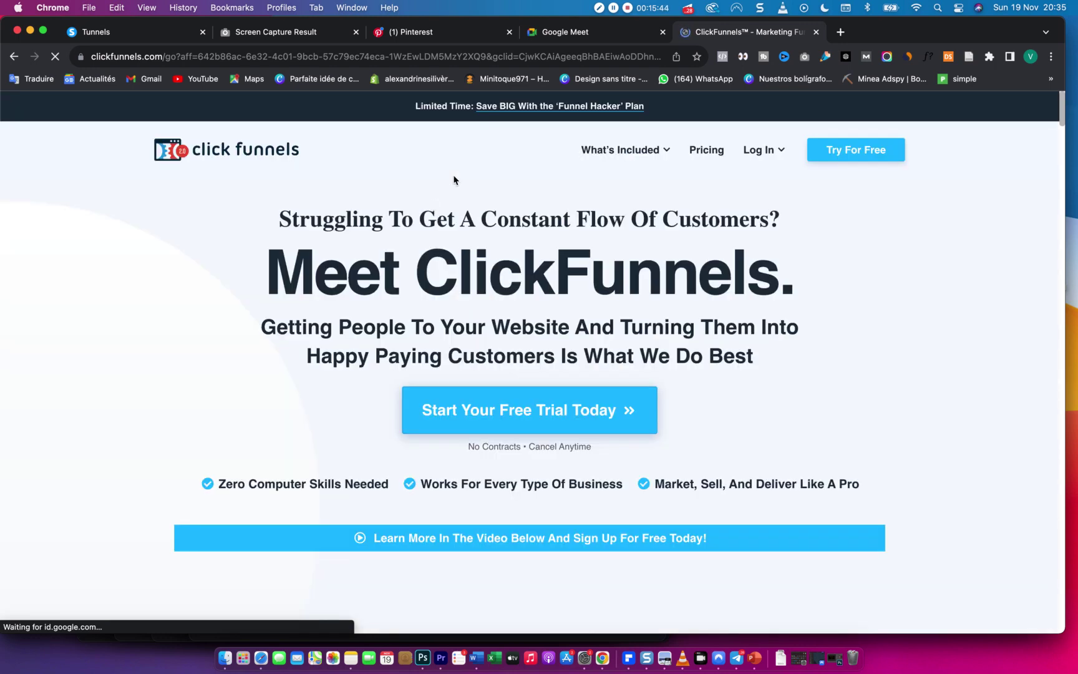
{"action": "scroll", "coordinate": [430, 156], "scroll_direction": "down", "scroll_amount": 1}
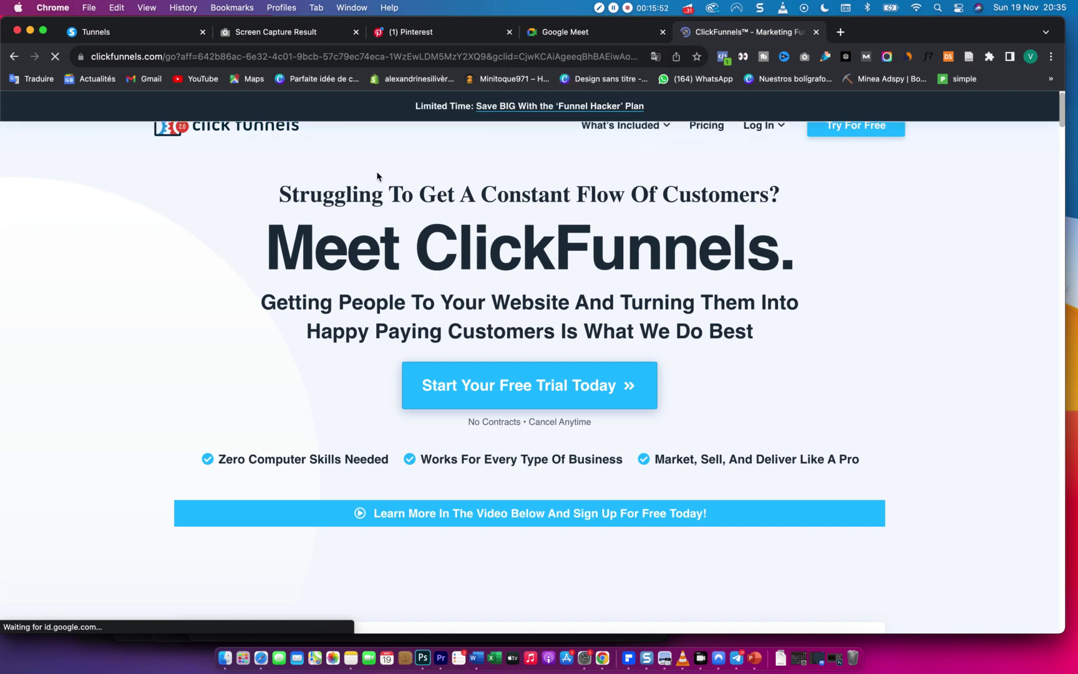
Step: Return to the systeme.io Tunnels list and switch to the Telegram group call
{"action": "left_click", "coordinate": [111, 39]}
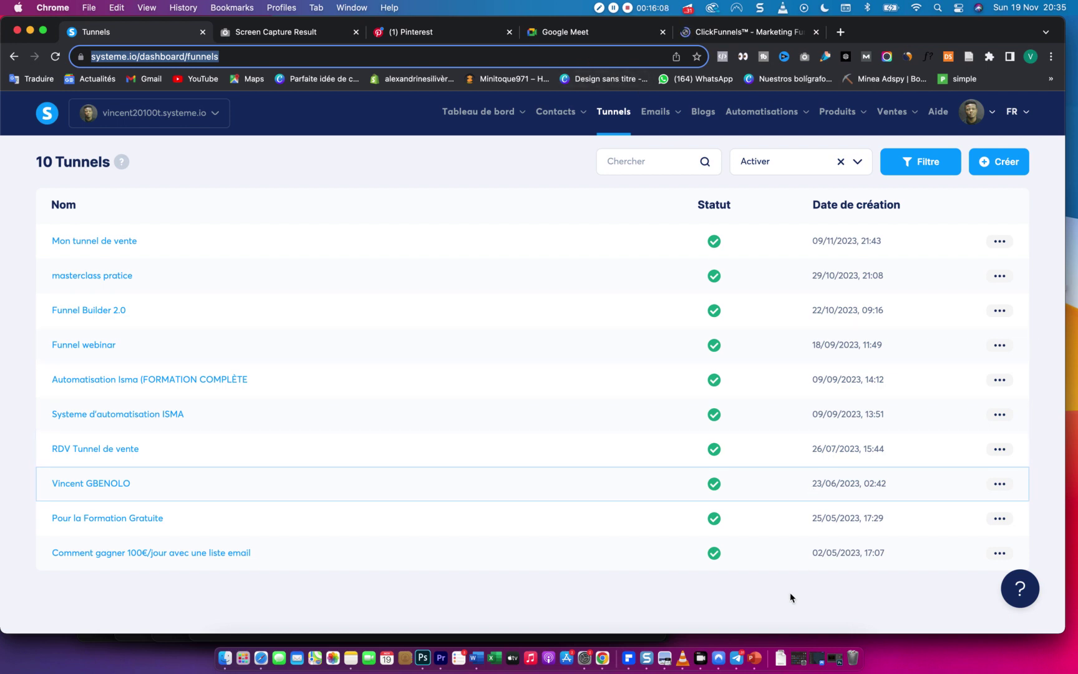
{"action": "left_click", "coordinate": [739, 647]}
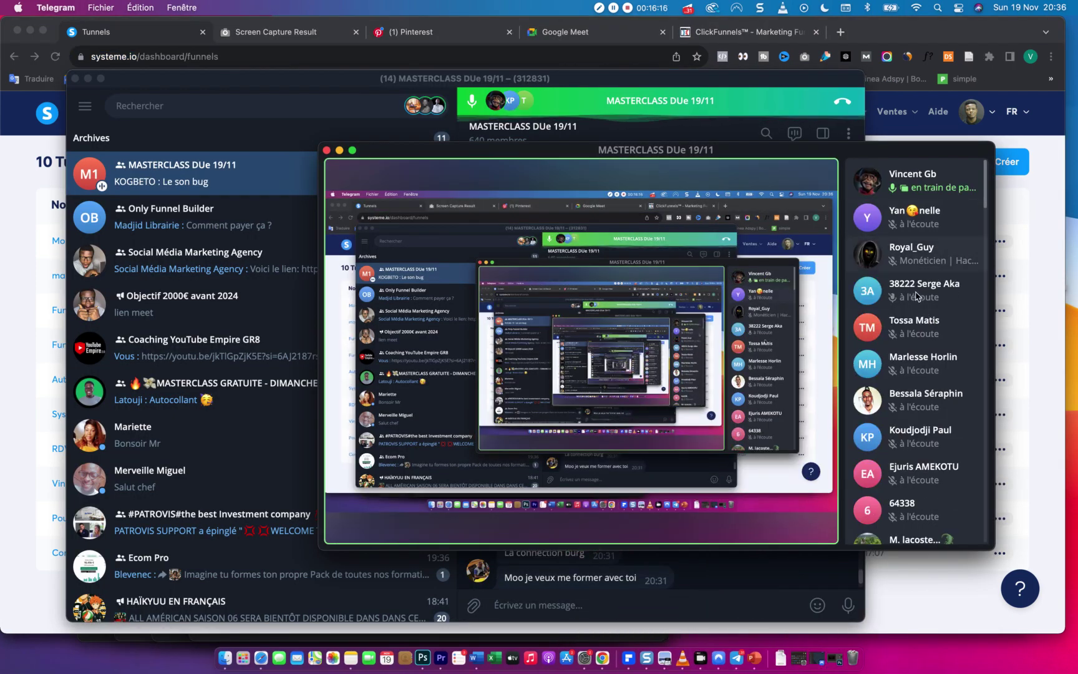
Step: Check a participant's options in the group call and switch back to the systeme.io Tunnels list in Chrome
{"action": "left_click", "coordinate": [917, 296]}
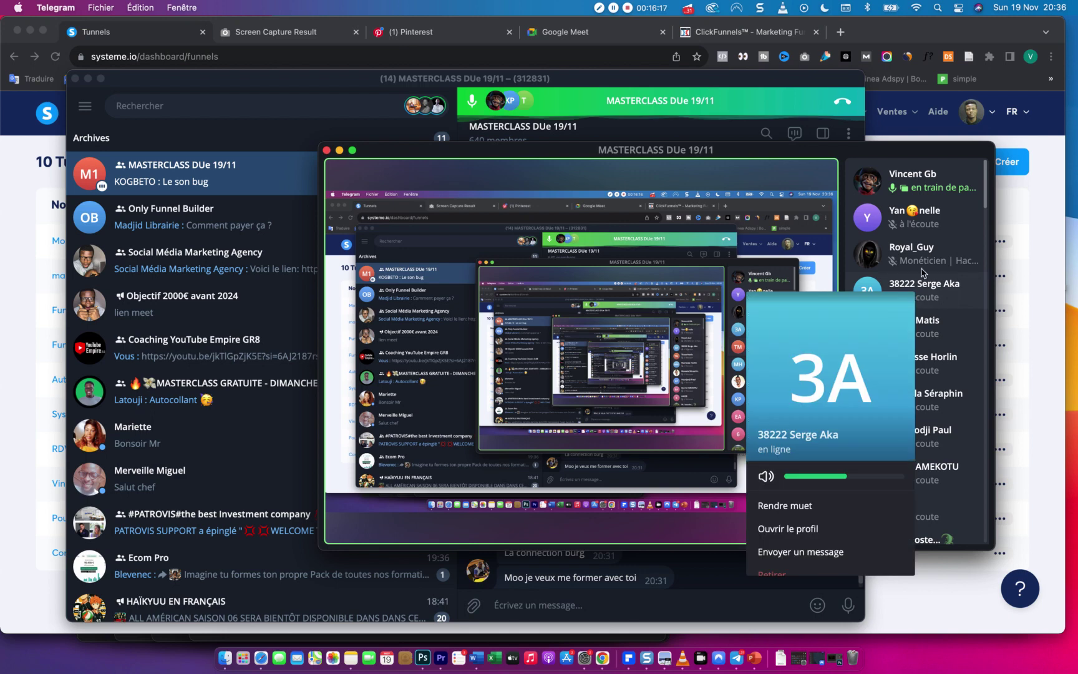
{"action": "left_click", "coordinate": [855, 159]}
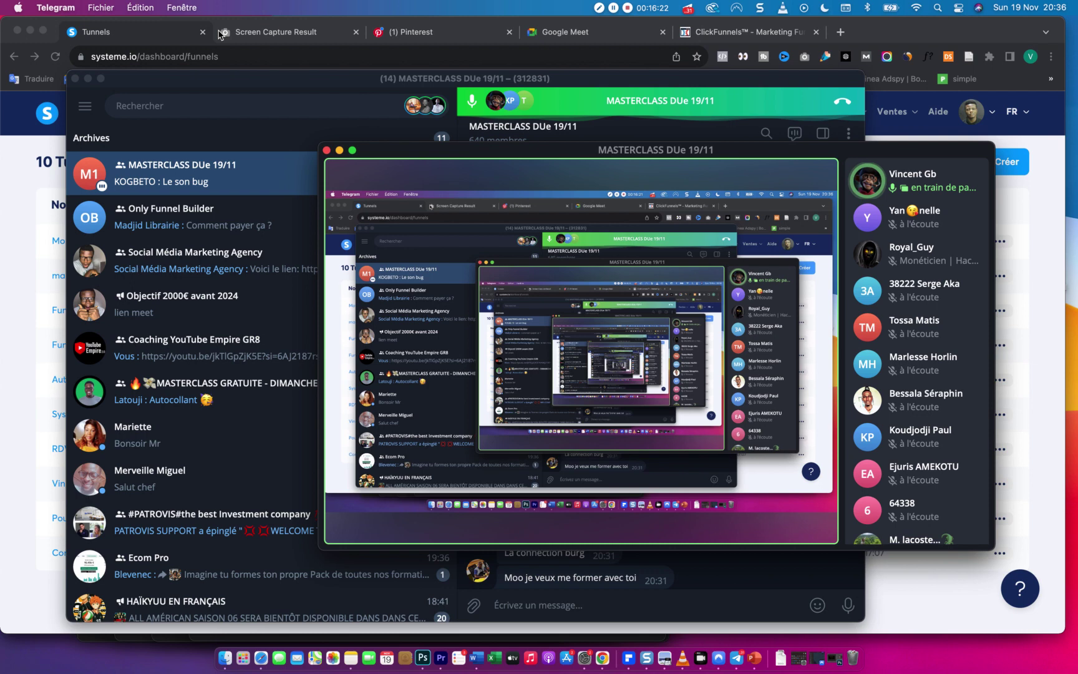
{"action": "left_click", "coordinate": [117, 42]}
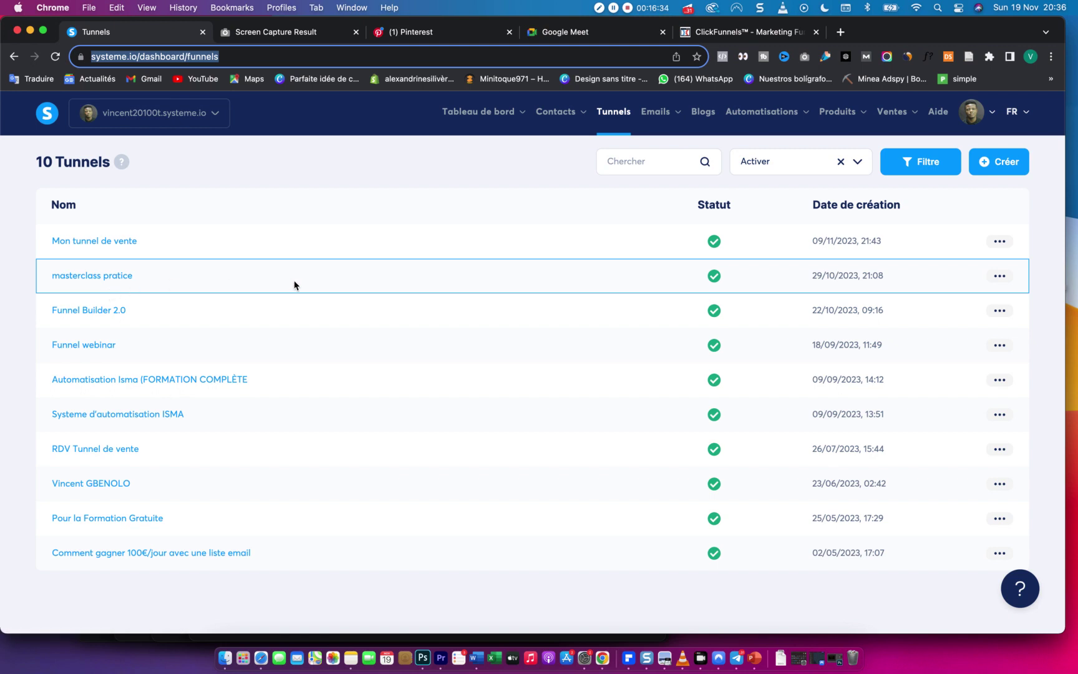
Step: View the steps of the "masterclass pratice" funnel and return to the funnel list
{"action": "left_click", "coordinate": [122, 281]}
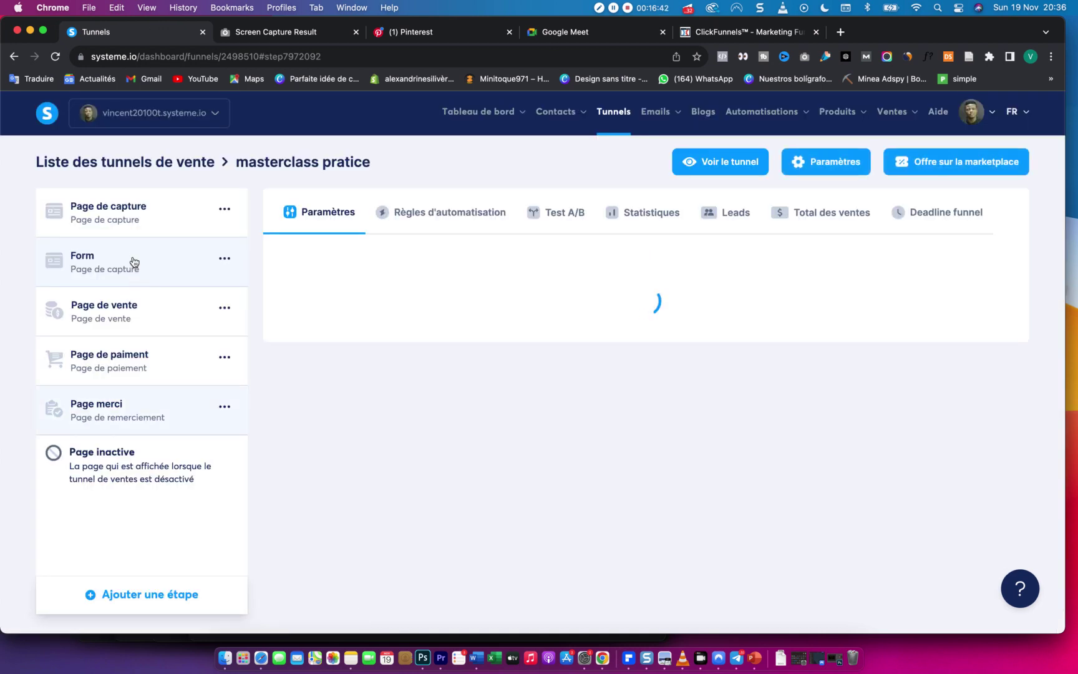
{"action": "left_click", "coordinate": [155, 165]}
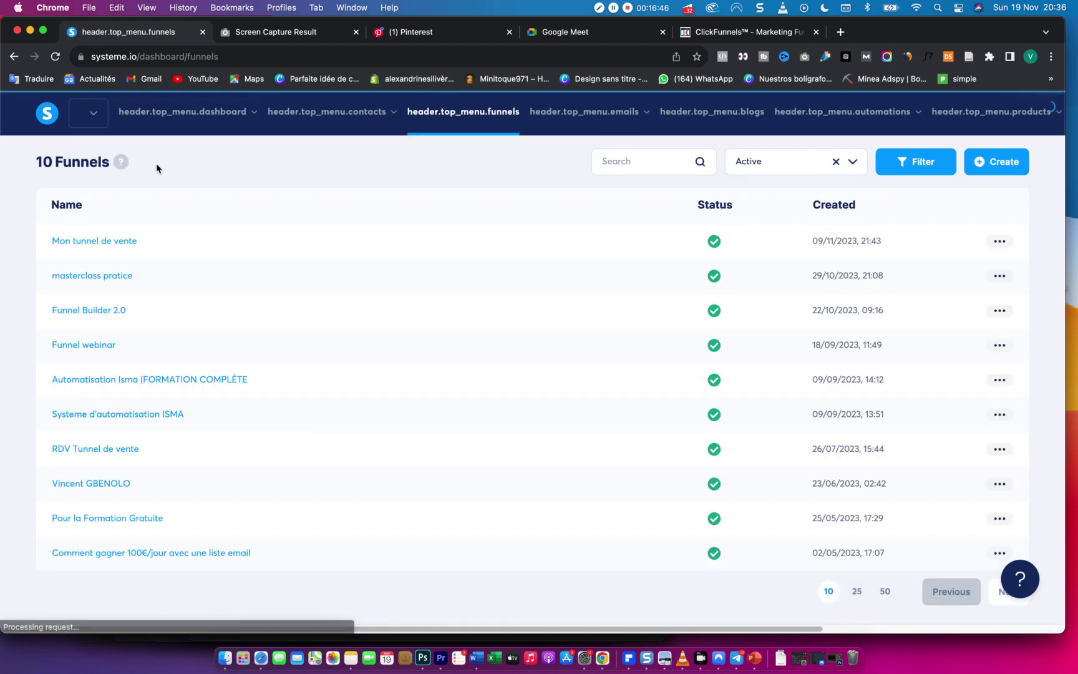
Step: Deactivate the "Mon tunnel de vente" funnel in the list
{"action": "left_click", "coordinate": [1006, 243]}
{"action": "left_click", "coordinate": [957, 341]}
{"action": "left_click", "coordinate": [373, 413]}
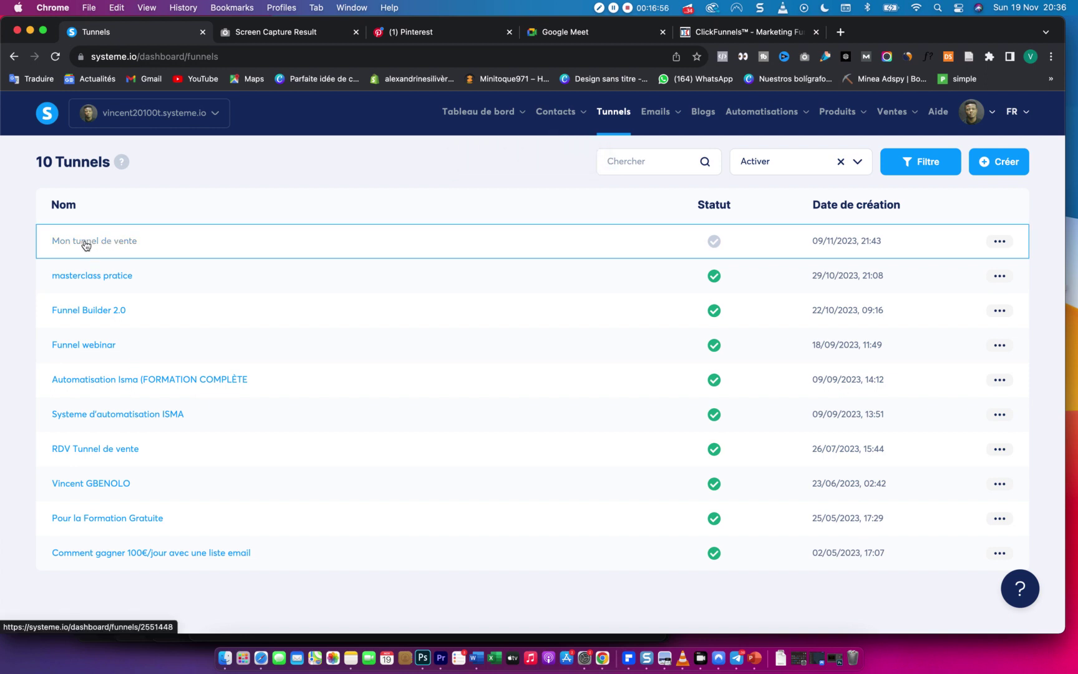
Step: Add a step named "page vente test" of type Page de vente to the "masterclass pratice" funnel and view its page templates
{"action": "left_click", "coordinate": [92, 277]}
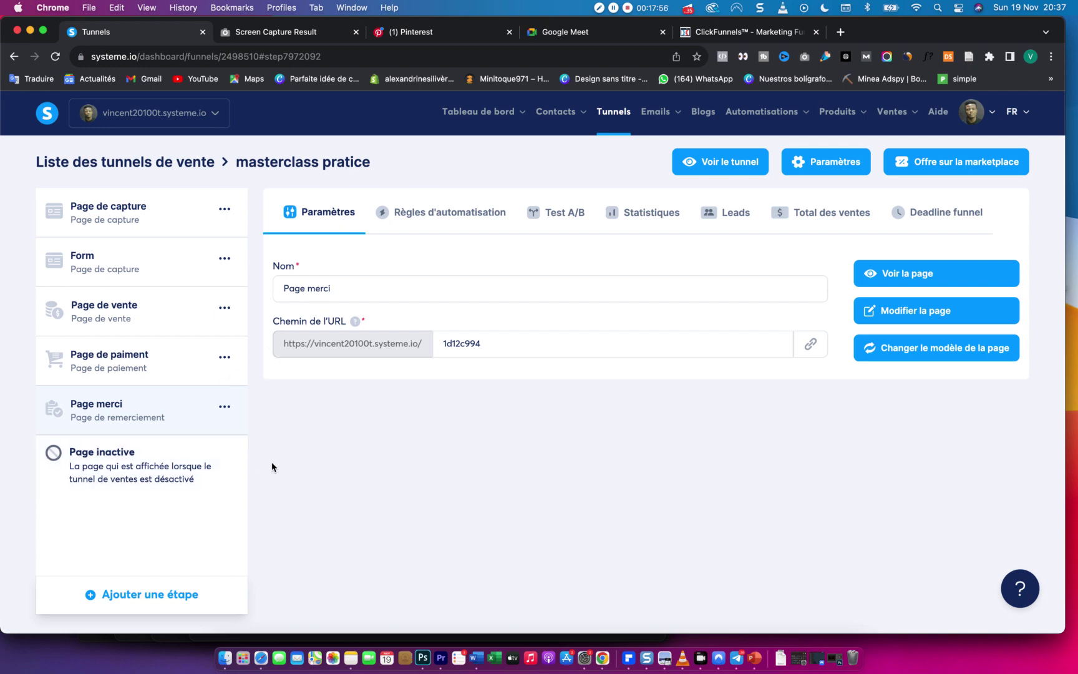
{"action": "left_click", "coordinate": [176, 593]}
{"action": "left_click", "coordinate": [375, 335]}
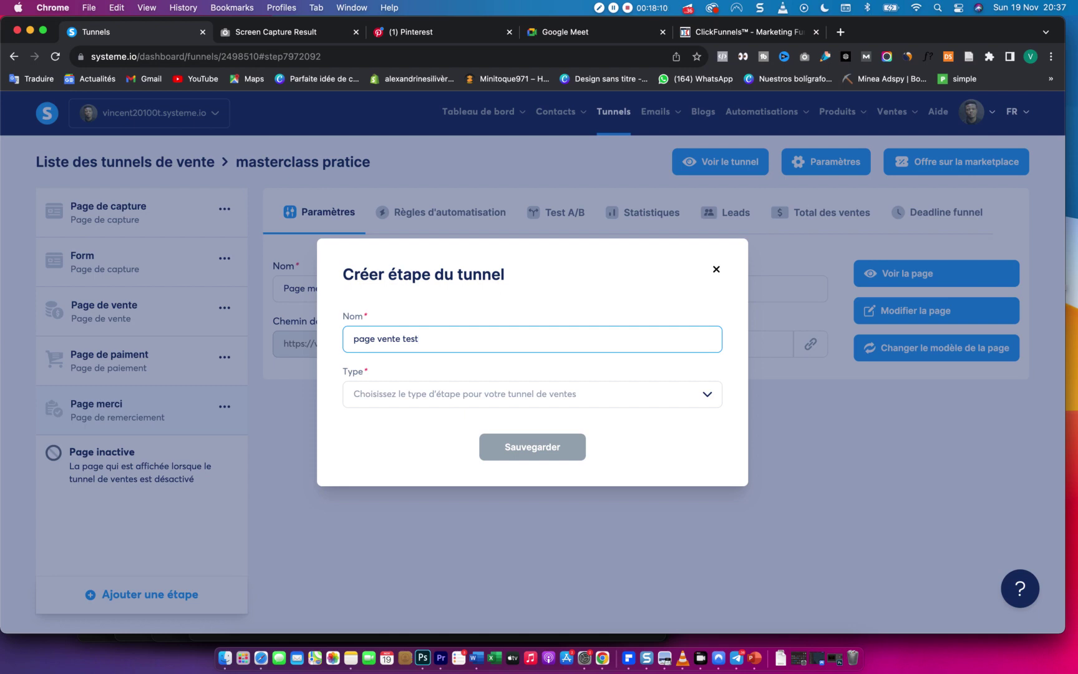
{"action": "left_click", "coordinate": [515, 383]}
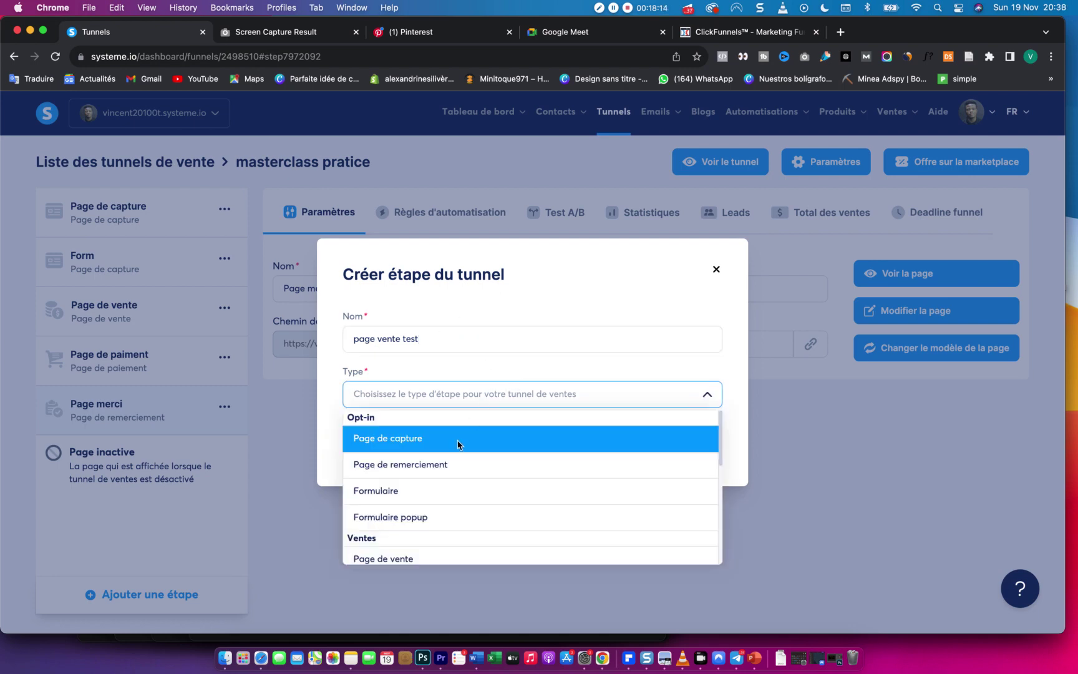
{"action": "scroll", "coordinate": [444, 462], "scroll_direction": "down", "scroll_amount": 2}
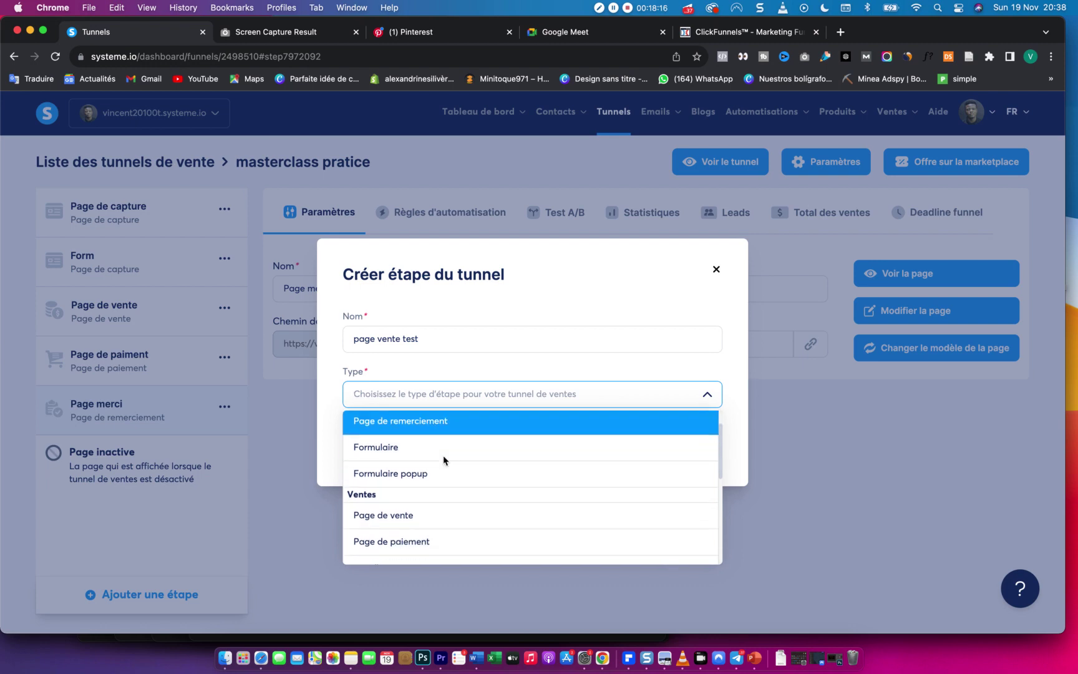
{"action": "left_click", "coordinate": [411, 497]}
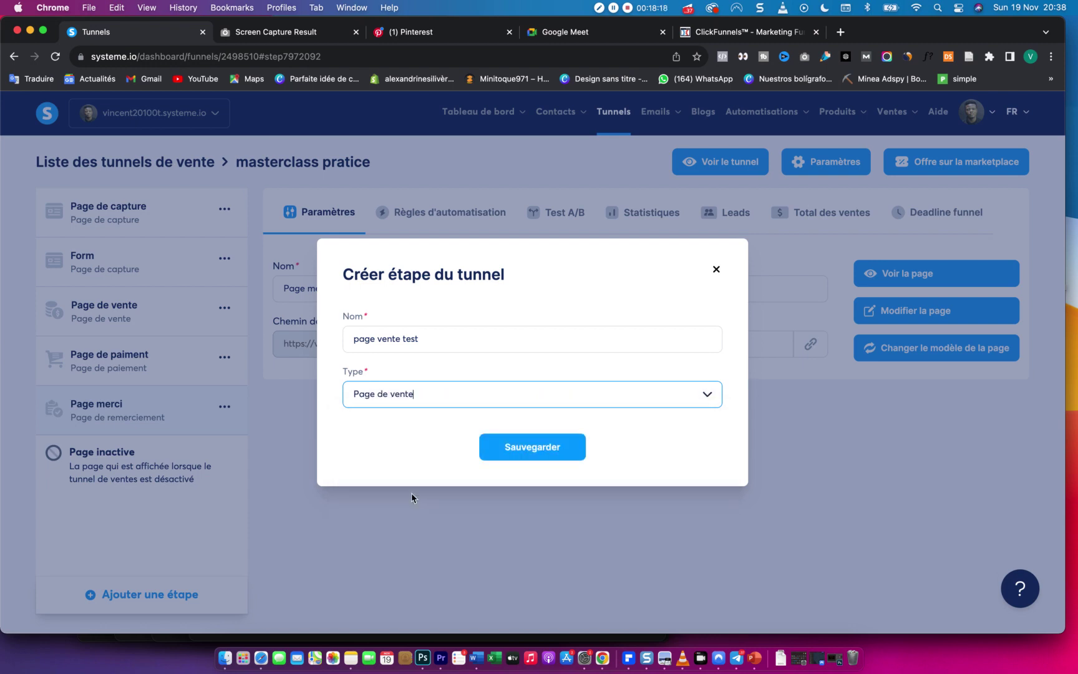
{"action": "left_click", "coordinate": [525, 441]}
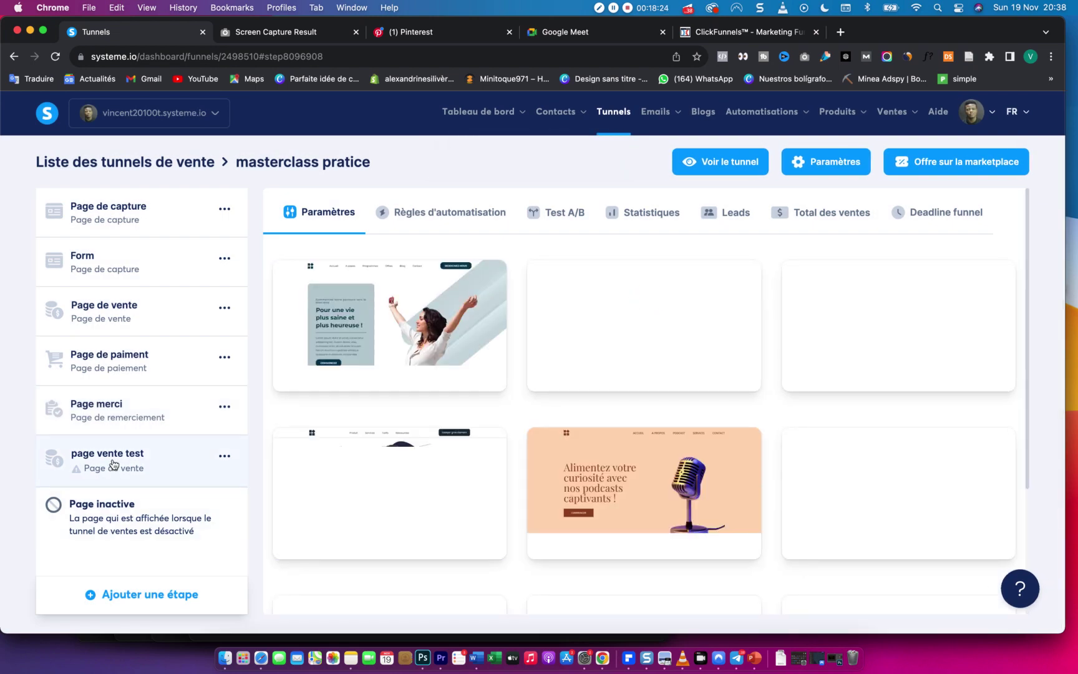
{"action": "mouse_move", "coordinate": [387, 365]}
{"action": "mouse_move", "coordinate": [579, 307]}
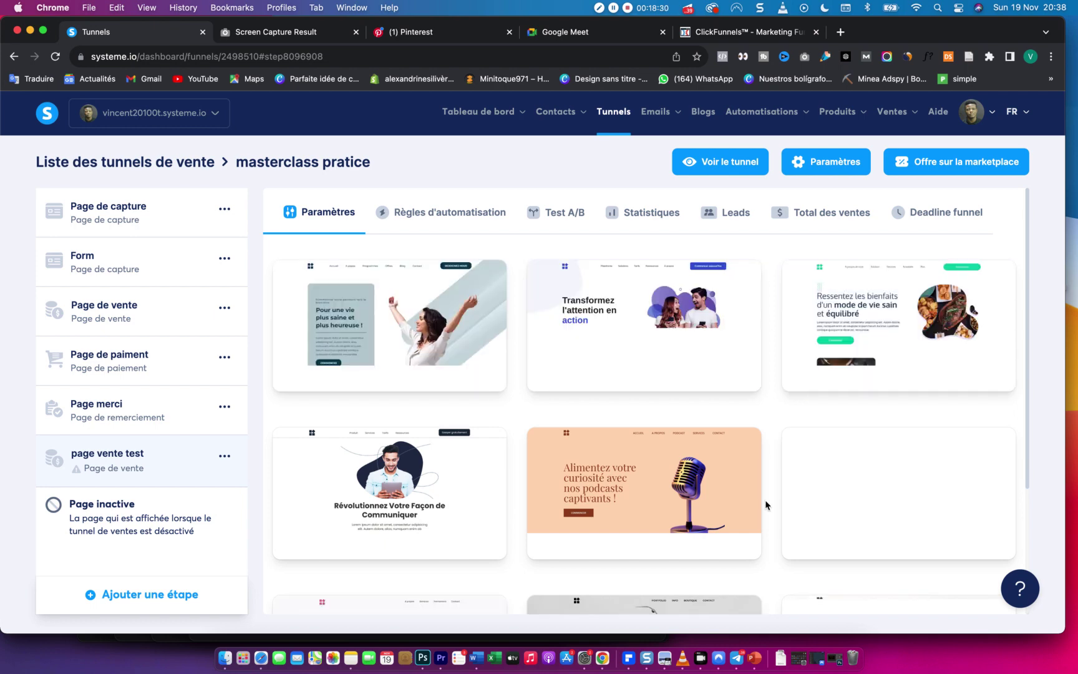
Step: Switch to the Telegram group call and mute the unmuted participant at the head of the participant list
{"action": "left_click", "coordinate": [736, 659]}
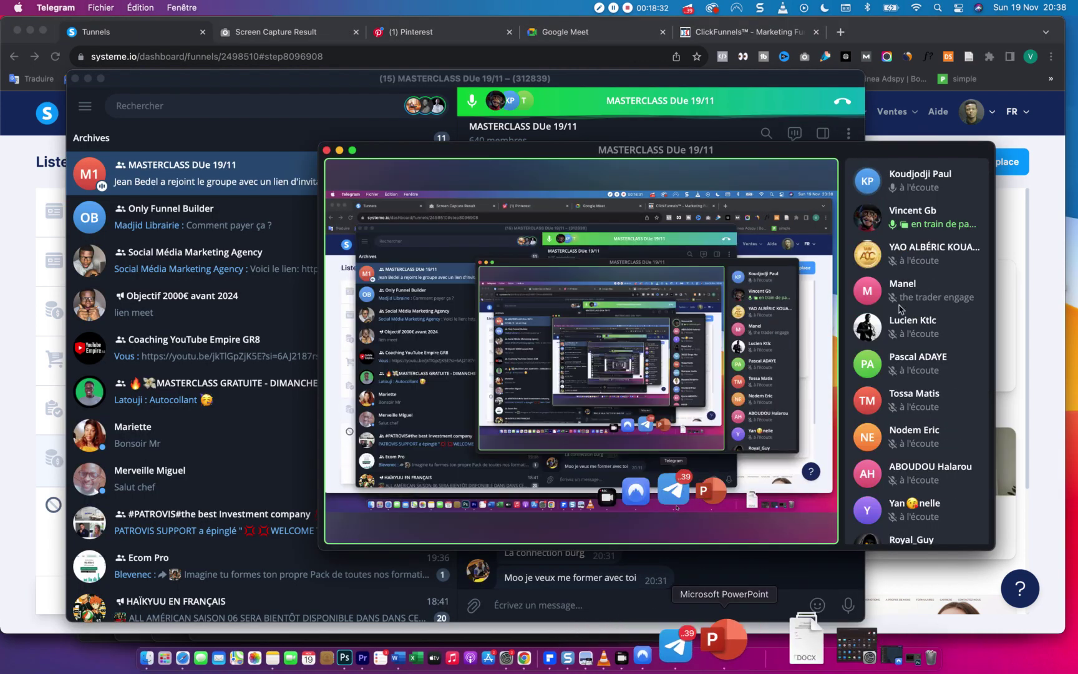
{"action": "left_click", "coordinate": [922, 180]}
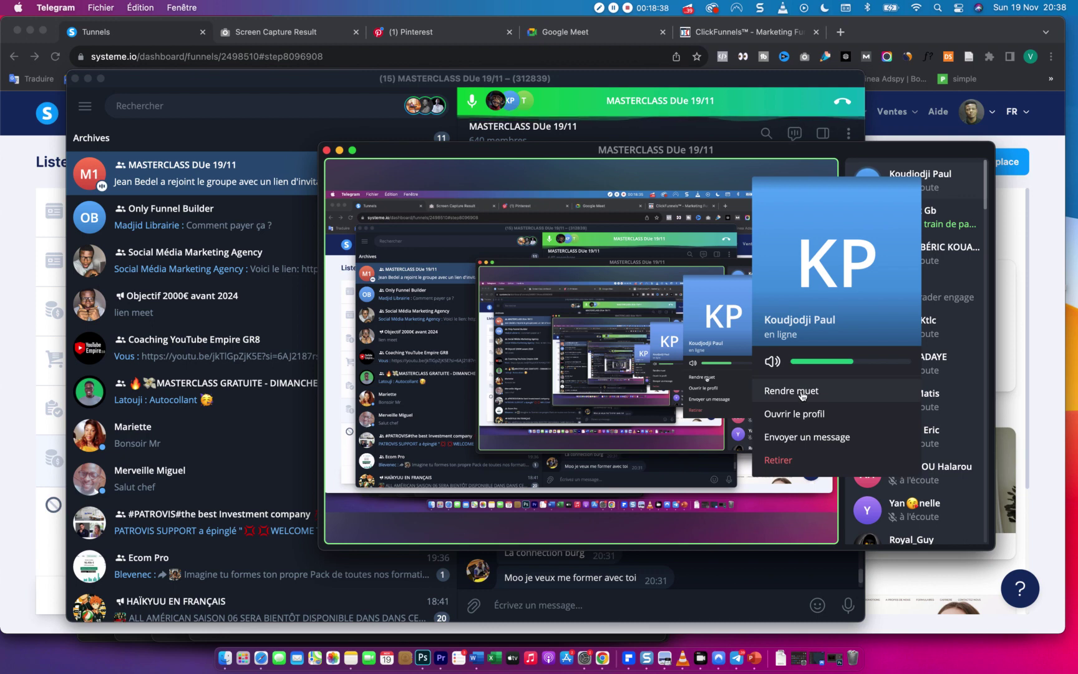
{"action": "left_click", "coordinate": [802, 393]}
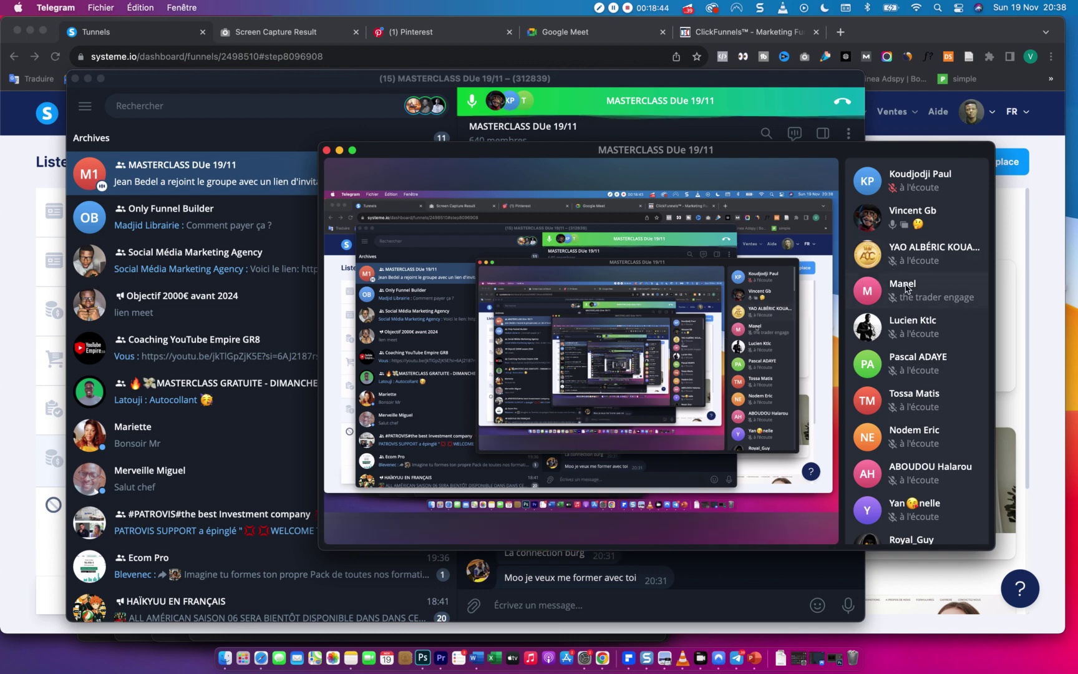
Step: Look through the group call's participant list for other open microphones
{"action": "scroll", "coordinate": [905, 288], "scroll_direction": "down", "scroll_amount": 2}
{"action": "scroll", "coordinate": [906, 288], "scroll_direction": "down", "scroll_amount": 2}
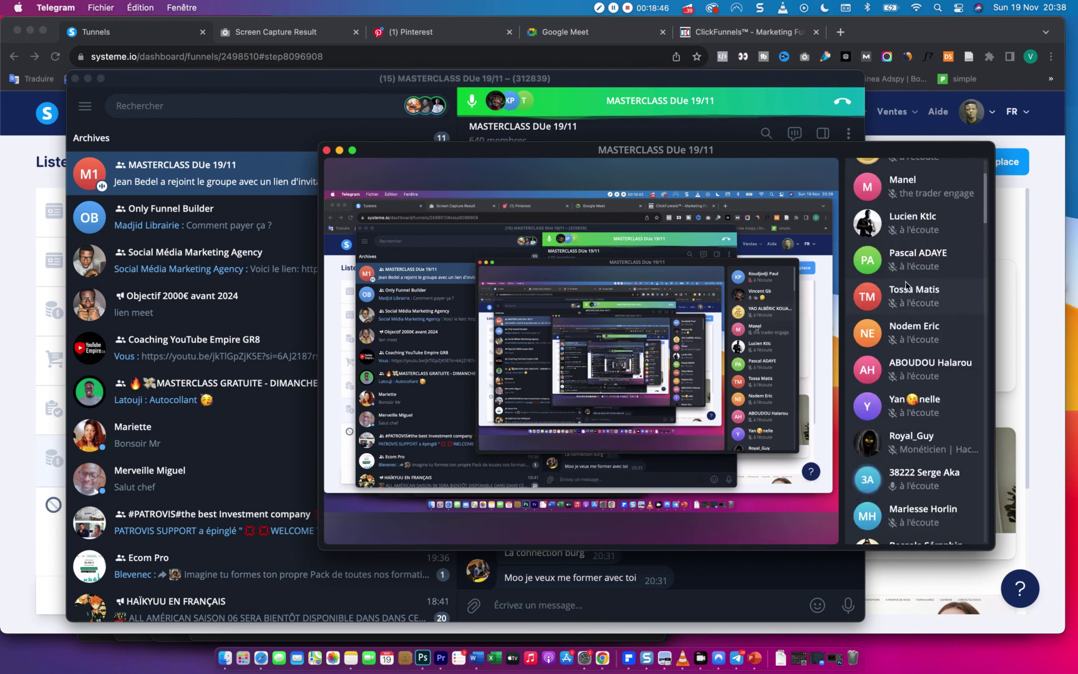
{"action": "scroll", "coordinate": [910, 312], "scroll_direction": "up", "scroll_amount": 1}
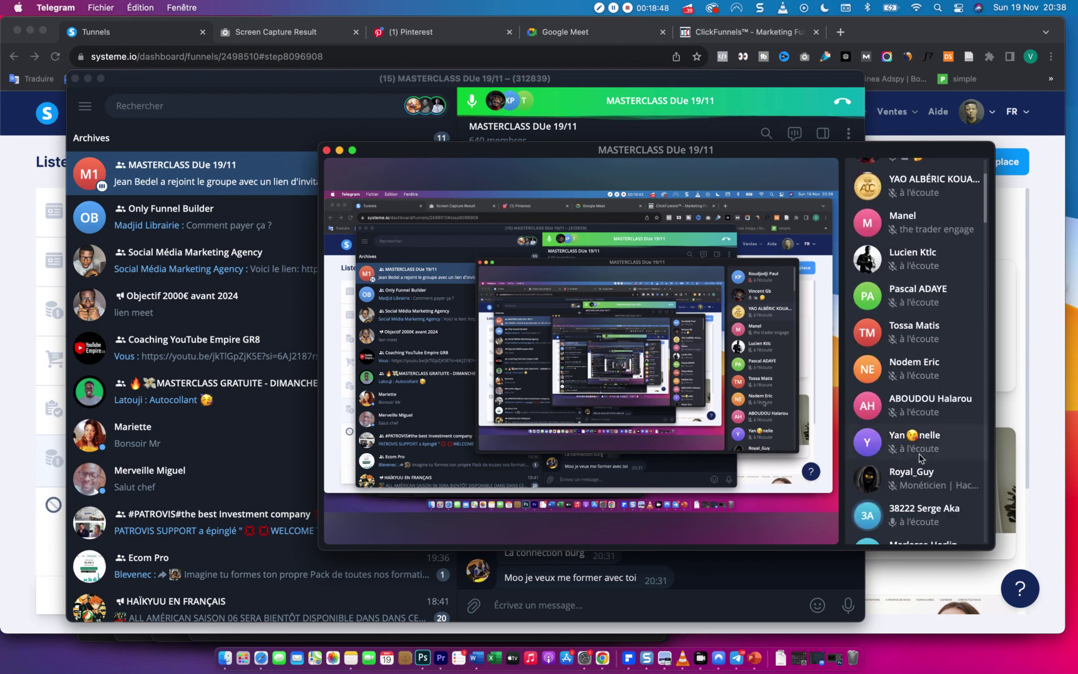
{"action": "scroll", "coordinate": [919, 464], "scroll_direction": "down", "scroll_amount": 2}
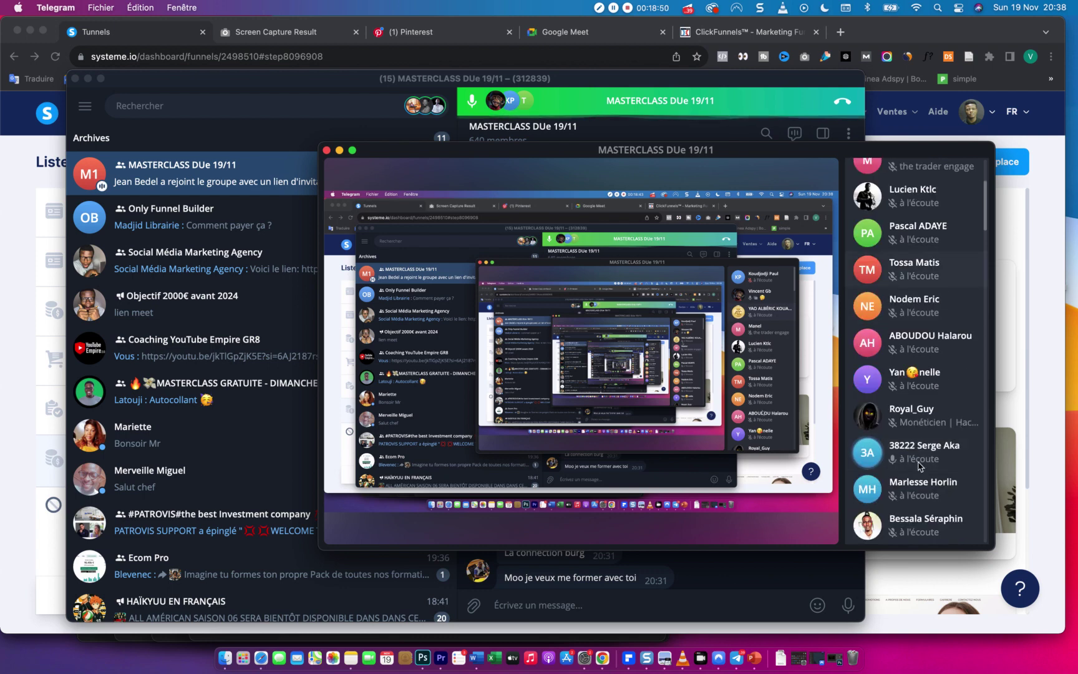
{"action": "scroll", "coordinate": [918, 464], "scroll_direction": "down", "scroll_amount": 1}
{"action": "scroll", "coordinate": [918, 465], "scroll_direction": "down", "scroll_amount": 2}
{"action": "scroll", "coordinate": [919, 464], "scroll_direction": "up", "scroll_amount": 1}
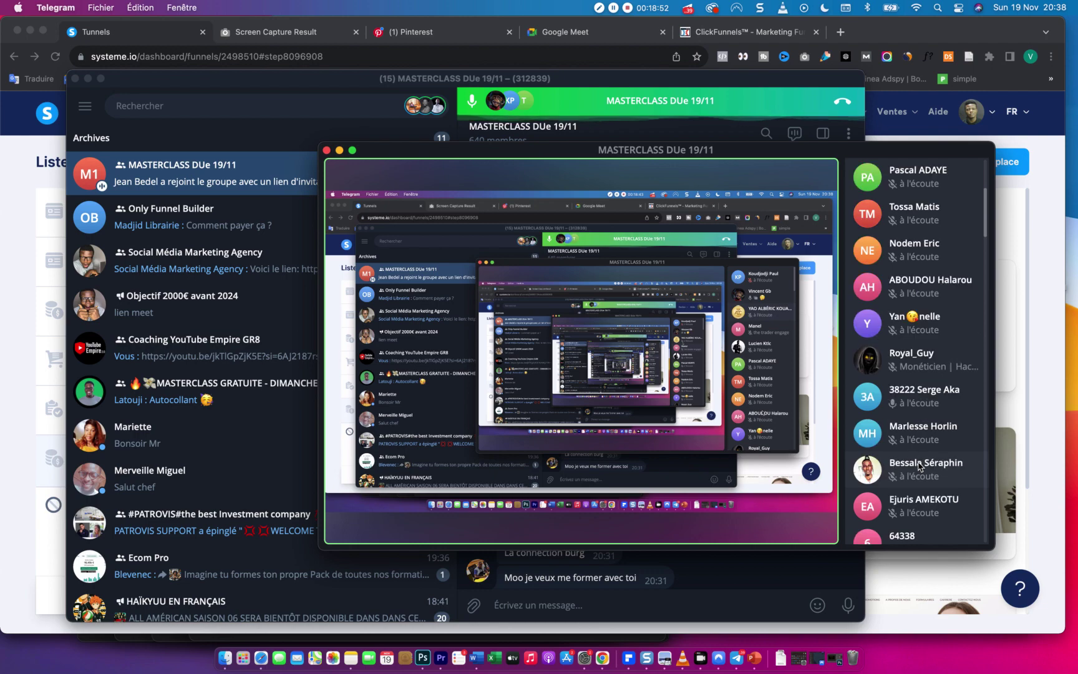
Step: Read the newest messages in the masterclass chat and return to the beginning of the call's participant list
{"action": "left_click", "coordinate": [755, 582]}
{"action": "scroll", "coordinate": [754, 582], "scroll_direction": "down", "scroll_amount": 3}
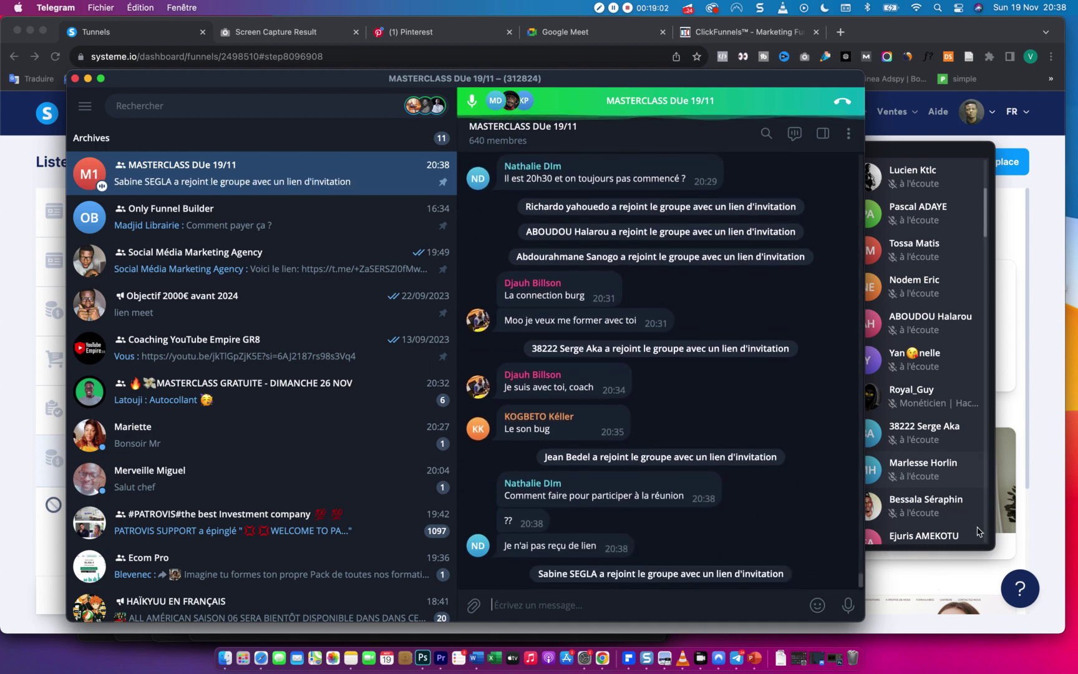
{"action": "left_click", "coordinate": [987, 544]}
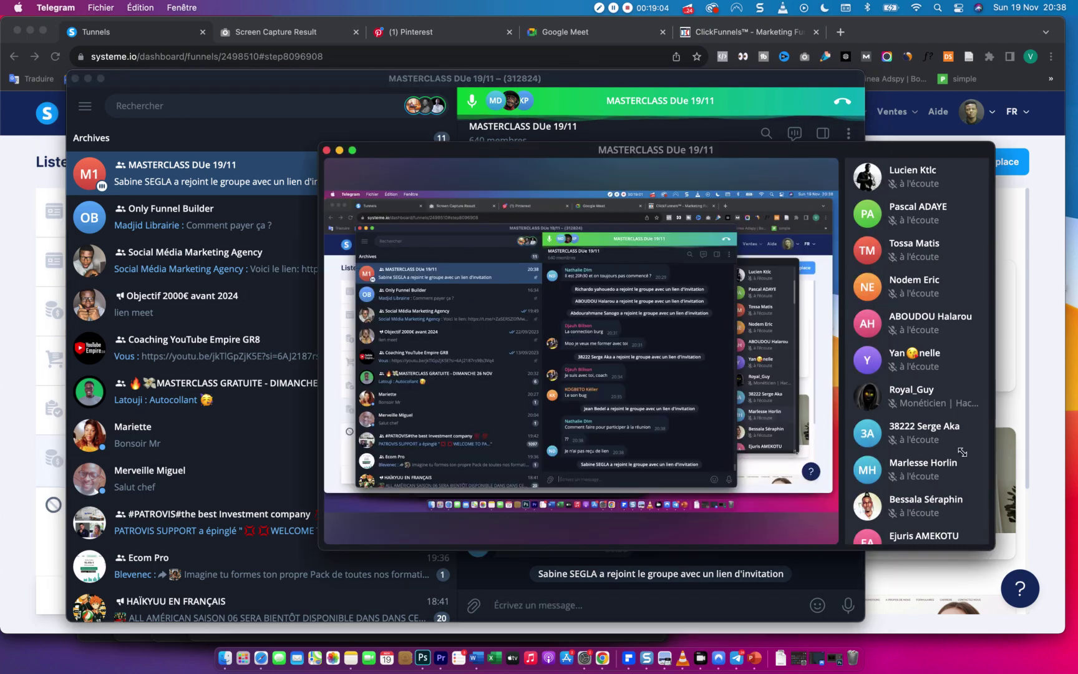
{"action": "scroll", "coordinate": [946, 391], "scroll_direction": "up", "scroll_amount": 5}
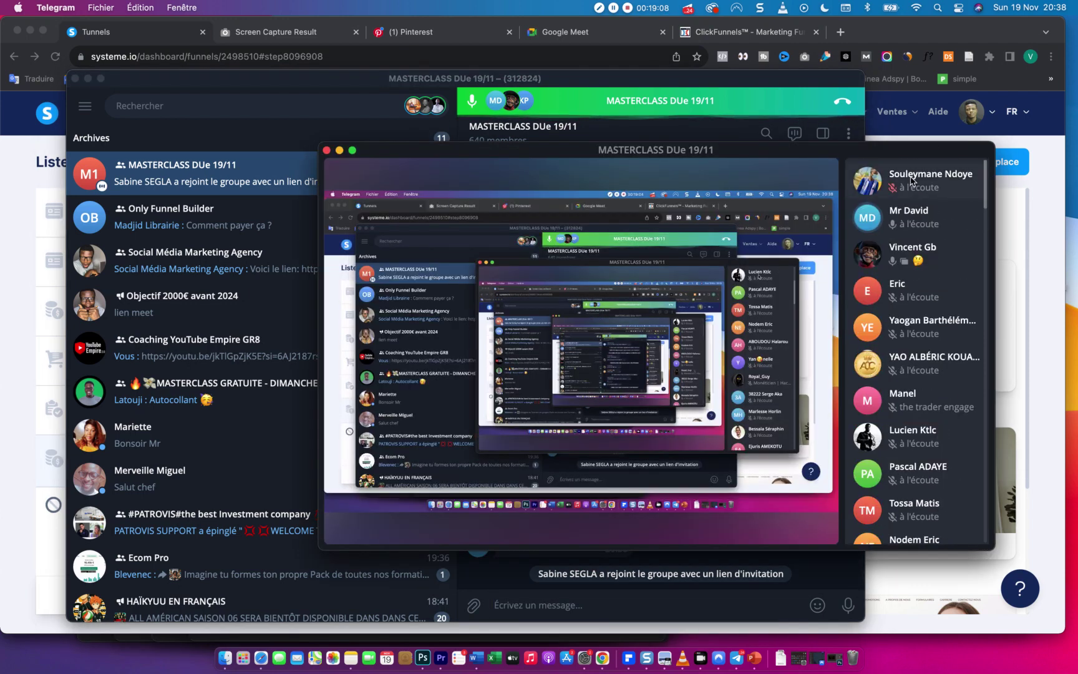
Step: Check the first listed participant's options and mute the second participant, whose microphone is open
{"action": "left_click", "coordinate": [911, 181]}
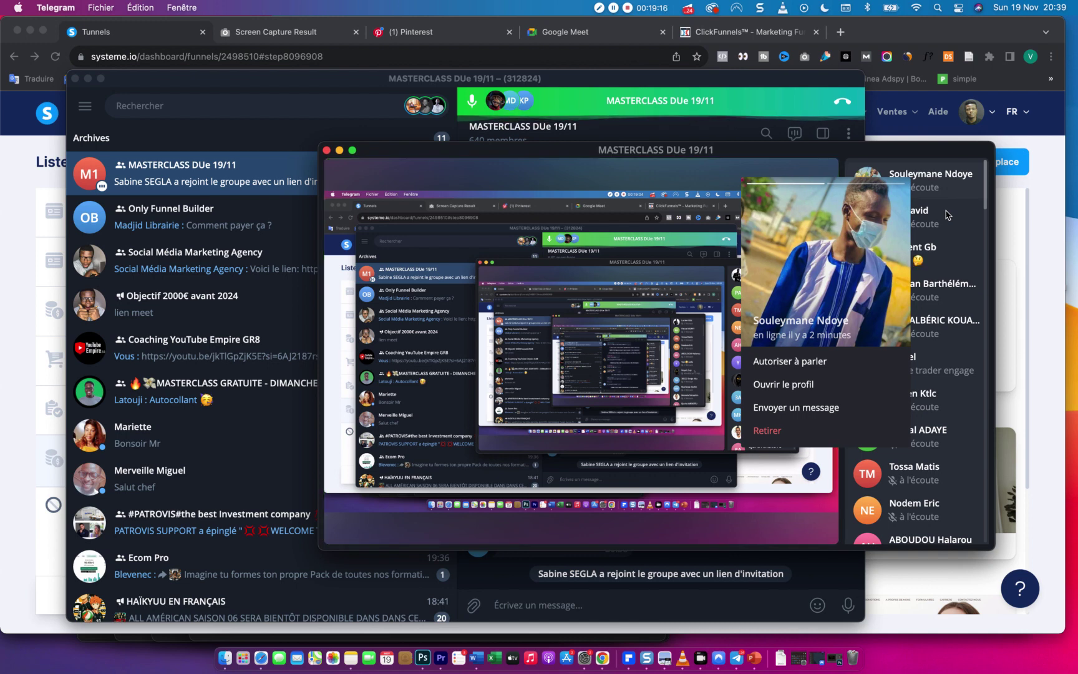
{"action": "left_click", "coordinate": [947, 216]}
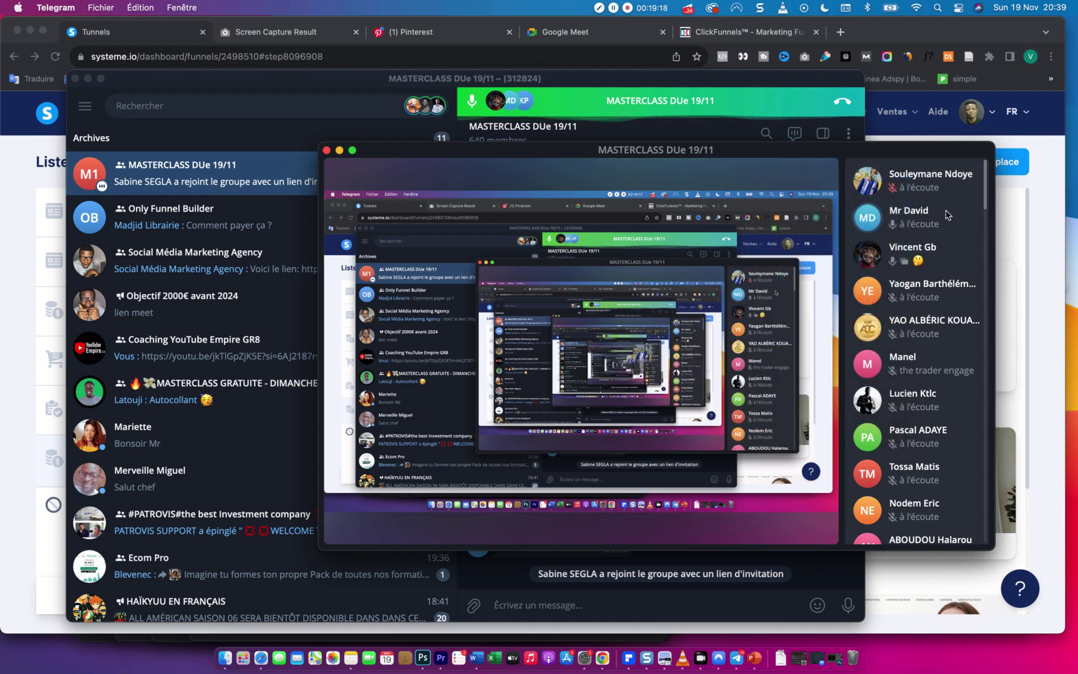
{"action": "left_click", "coordinate": [947, 216]}
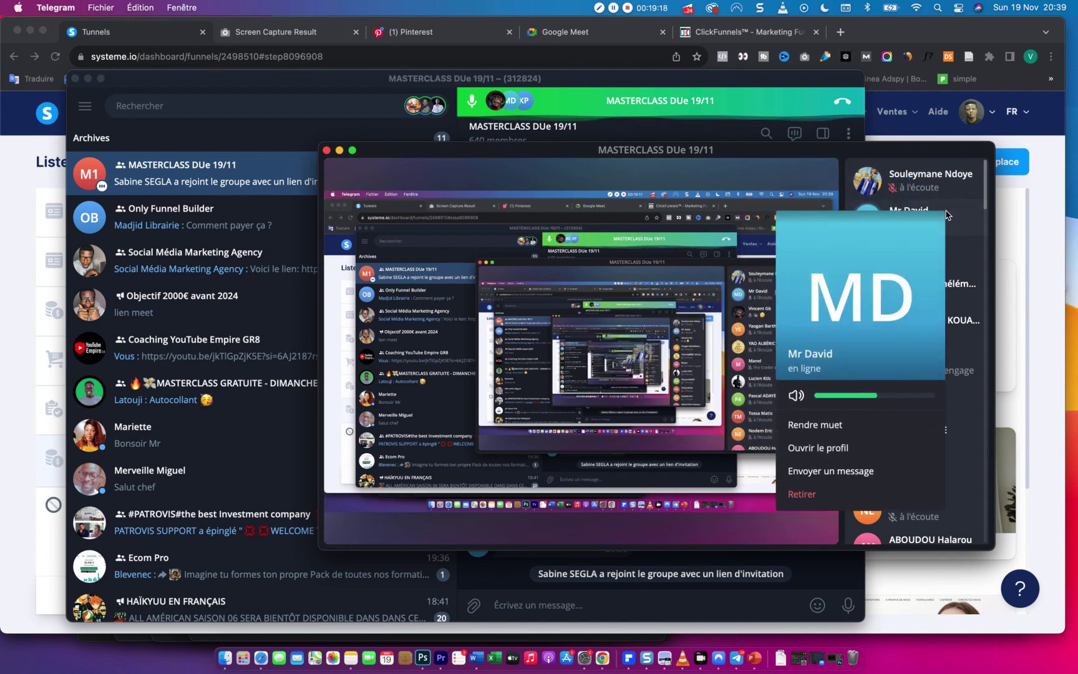
{"action": "left_click", "coordinate": [810, 430]}
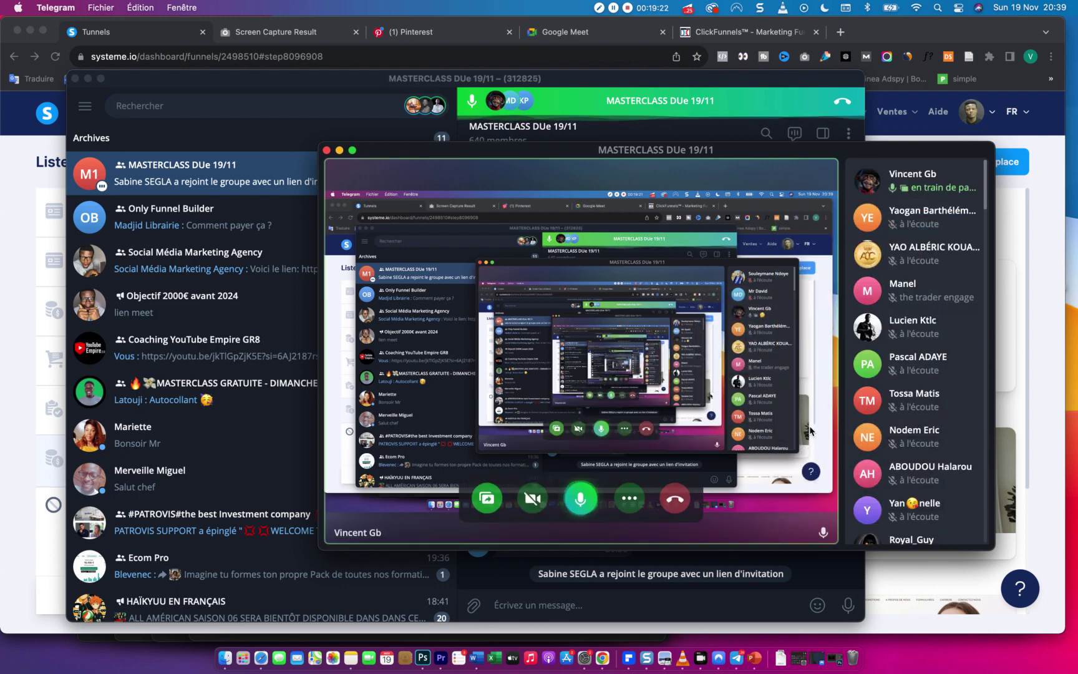
{"action": "left_click", "coordinate": [5, 118]}
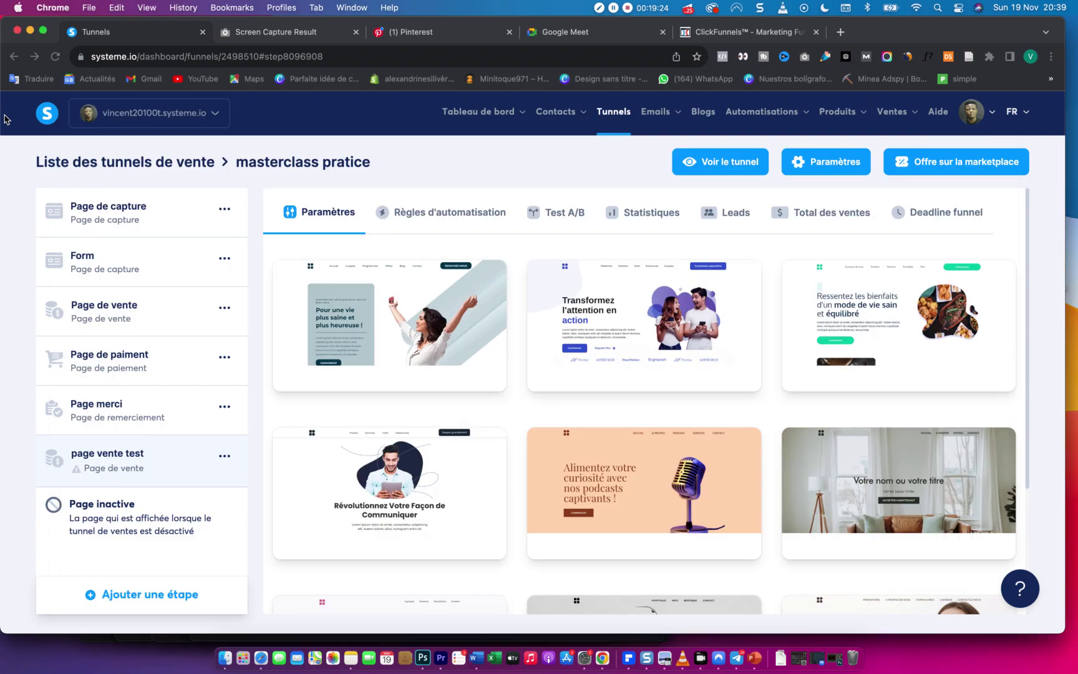
{"action": "left_click", "coordinate": [124, 58]}
{"action": "left_click", "coordinate": [127, 57]}
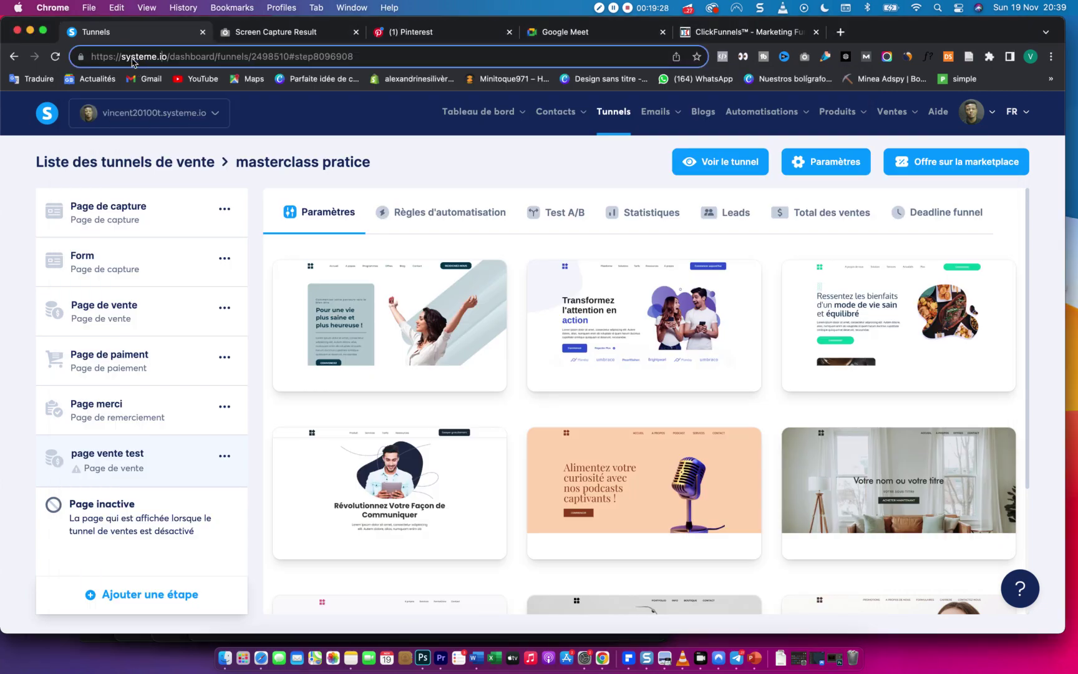
{"action": "left_click_drag", "start_coordinate": [168, 57], "coordinate": [68, 52]}
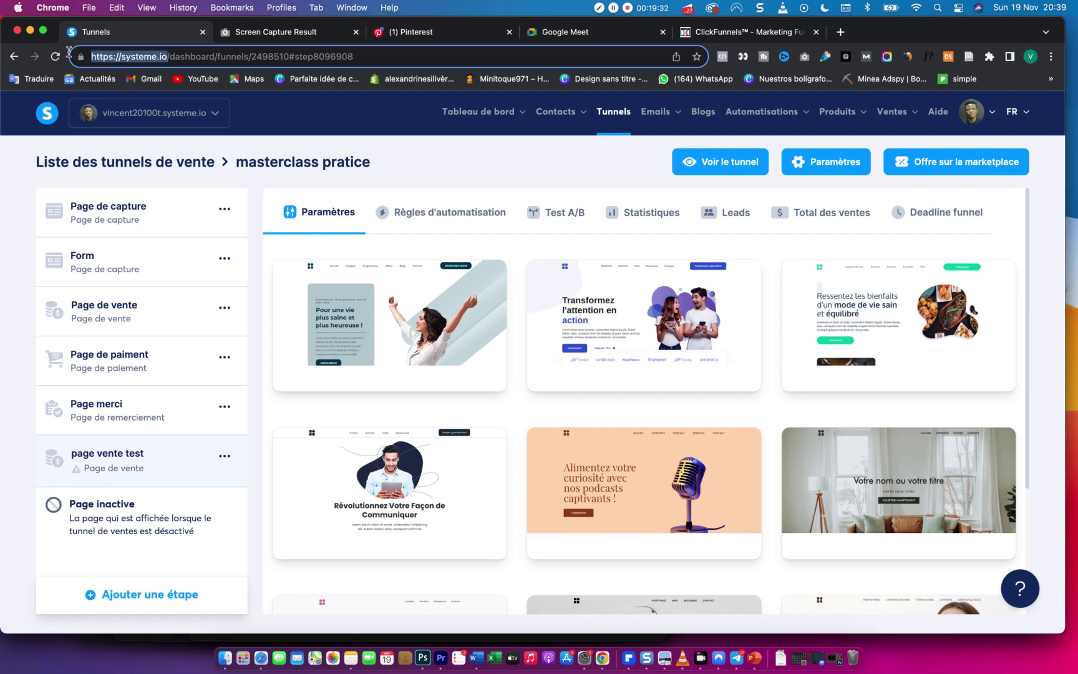
{"action": "left_click", "coordinate": [145, 58]}
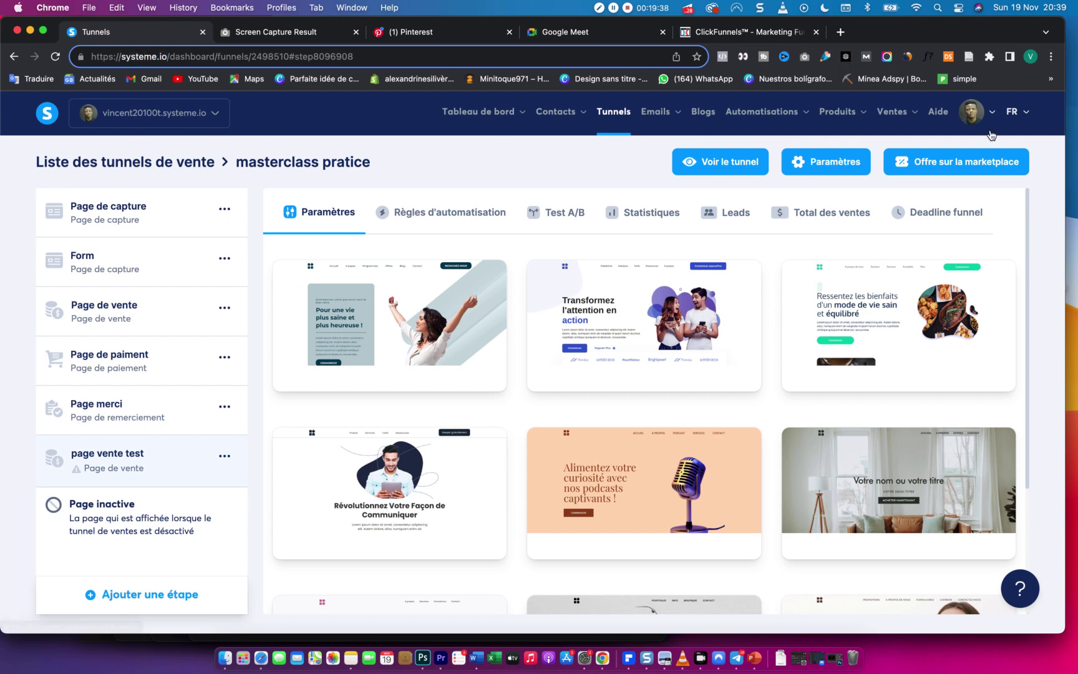
{"action": "left_click", "coordinate": [1030, 114]}
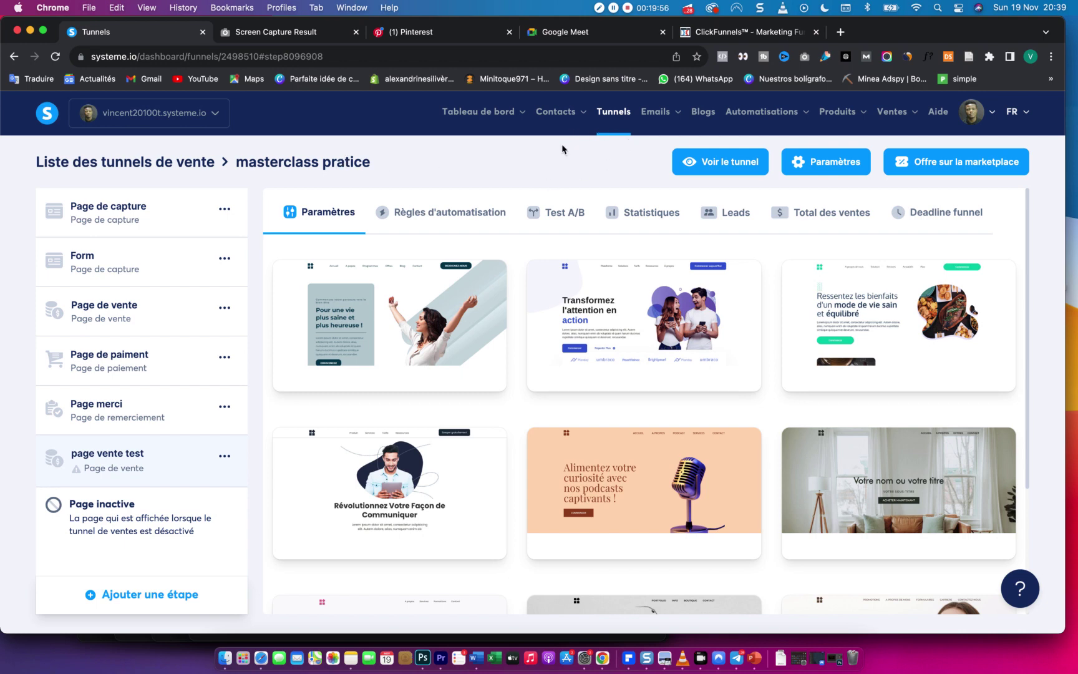
Step: Switch to the ClickFunnels homepage and skim its sections, ending back at the page header
{"action": "left_click", "coordinate": [728, 35]}
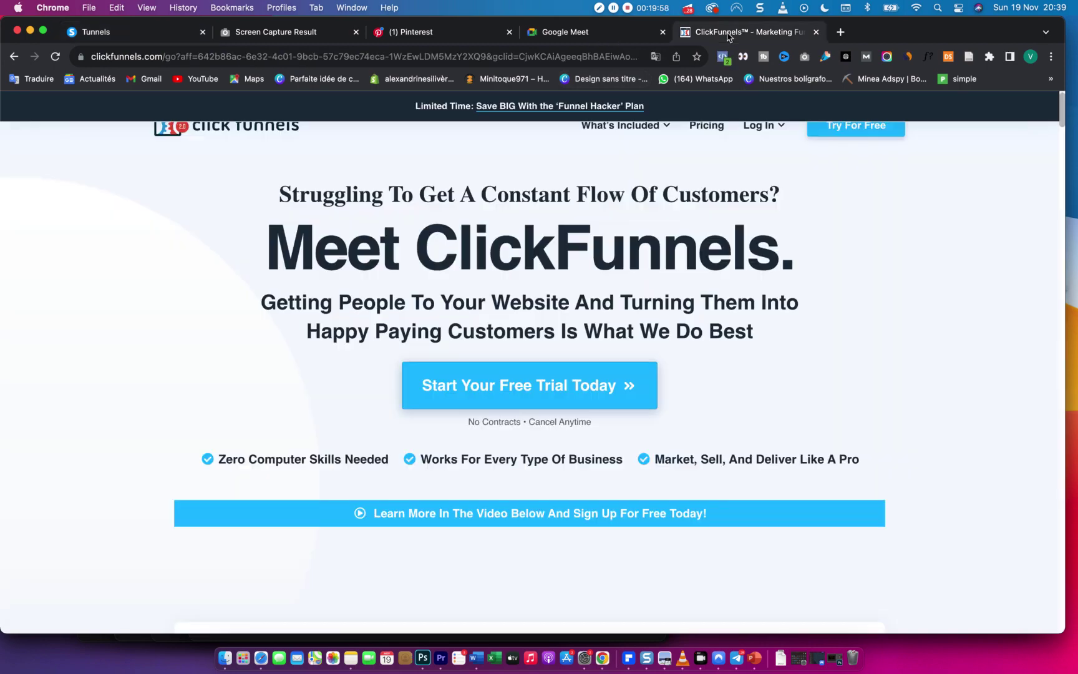
{"action": "scroll", "coordinate": [568, 372], "scroll_direction": "down", "scroll_amount": 5}
{"action": "scroll", "coordinate": [568, 372], "scroll_direction": "down", "scroll_amount": 15}
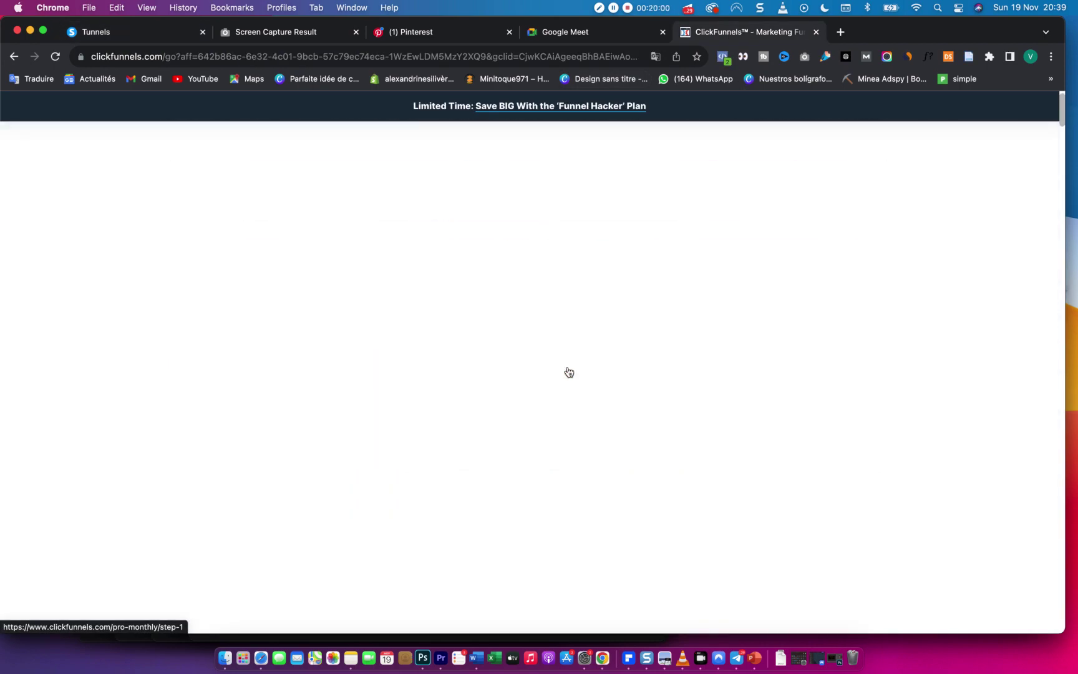
{"action": "scroll", "coordinate": [567, 366], "scroll_direction": "up", "scroll_amount": 15}
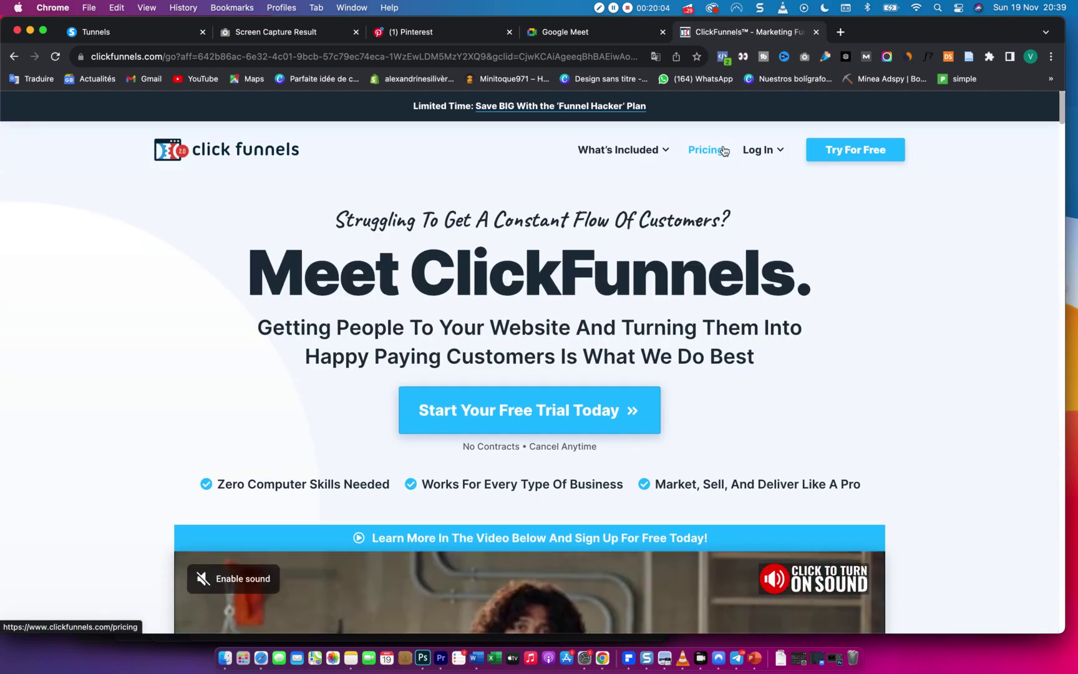
Step: Open the ClickFunnels pricing page and review the annual prices and features of the Basic, Pro and Funnel Hacker plans
{"action": "left_click", "coordinate": [700, 153]}
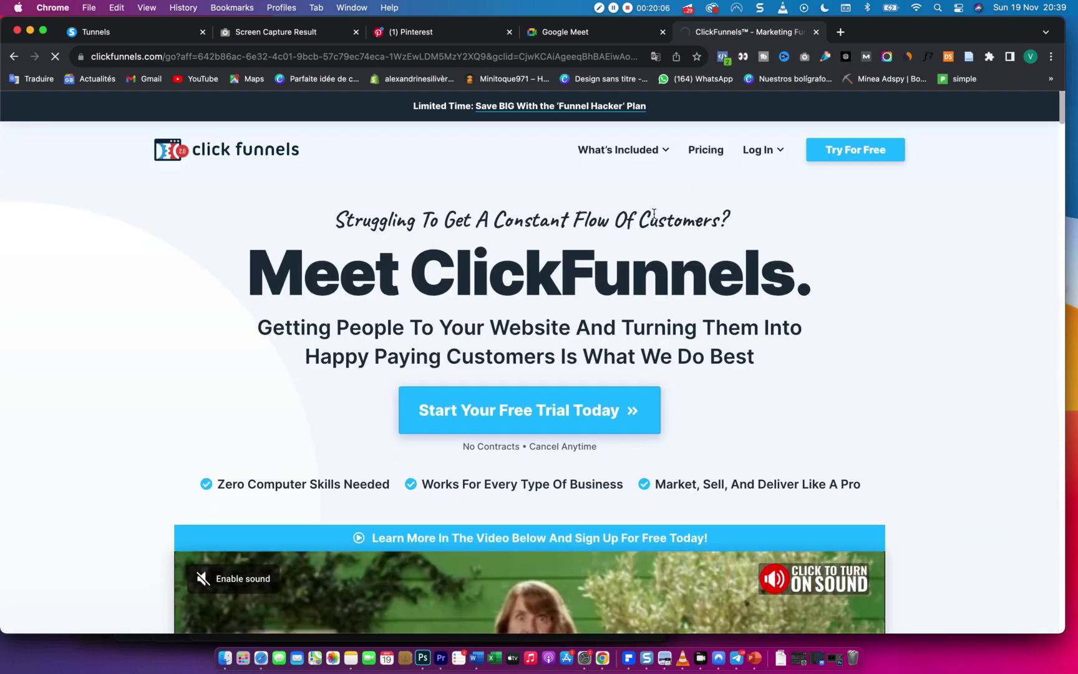
{"action": "scroll", "coordinate": [589, 315], "scroll_direction": "down", "scroll_amount": 10}
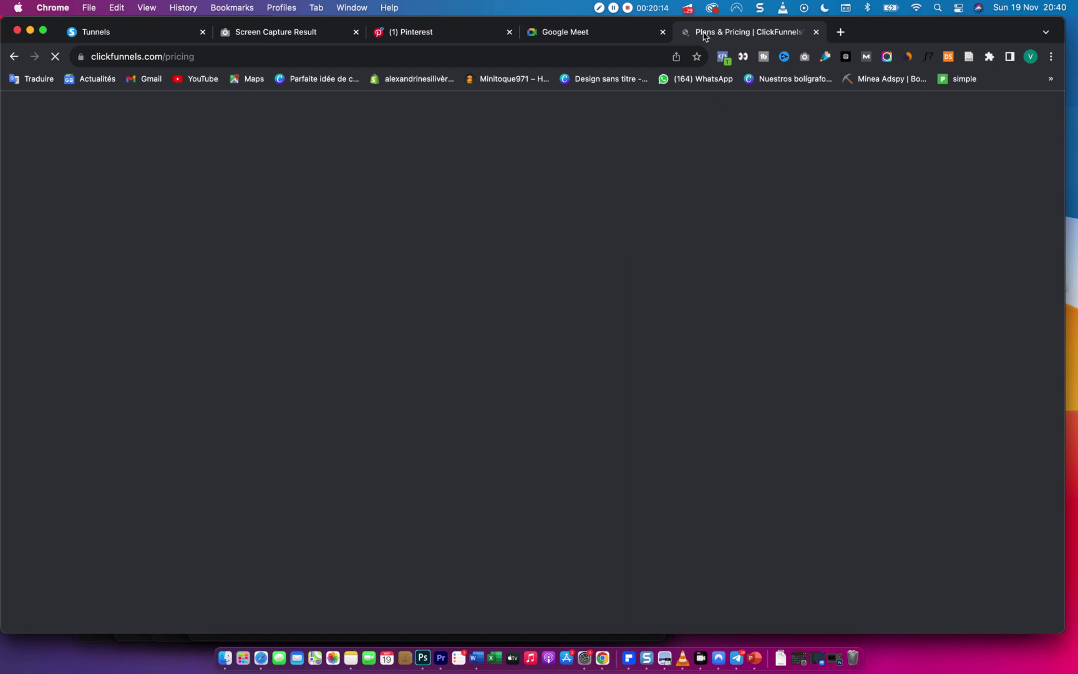
{"action": "scroll", "coordinate": [500, 268], "scroll_direction": "down", "scroll_amount": 10}
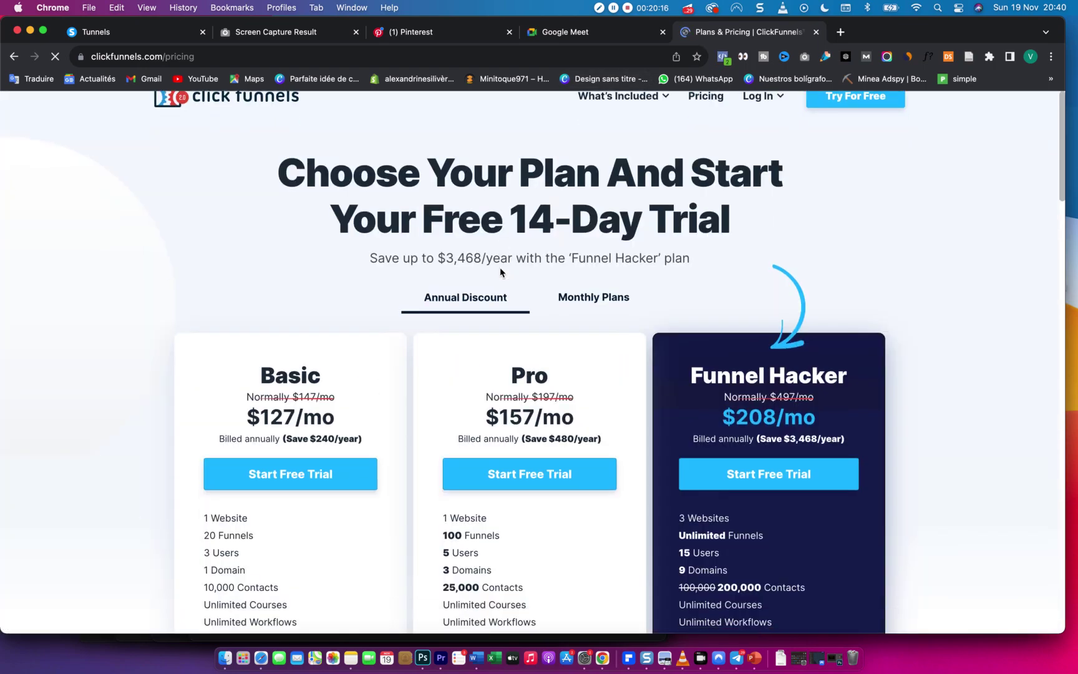
{"action": "scroll", "coordinate": [499, 268], "scroll_direction": "up", "scroll_amount": 3}
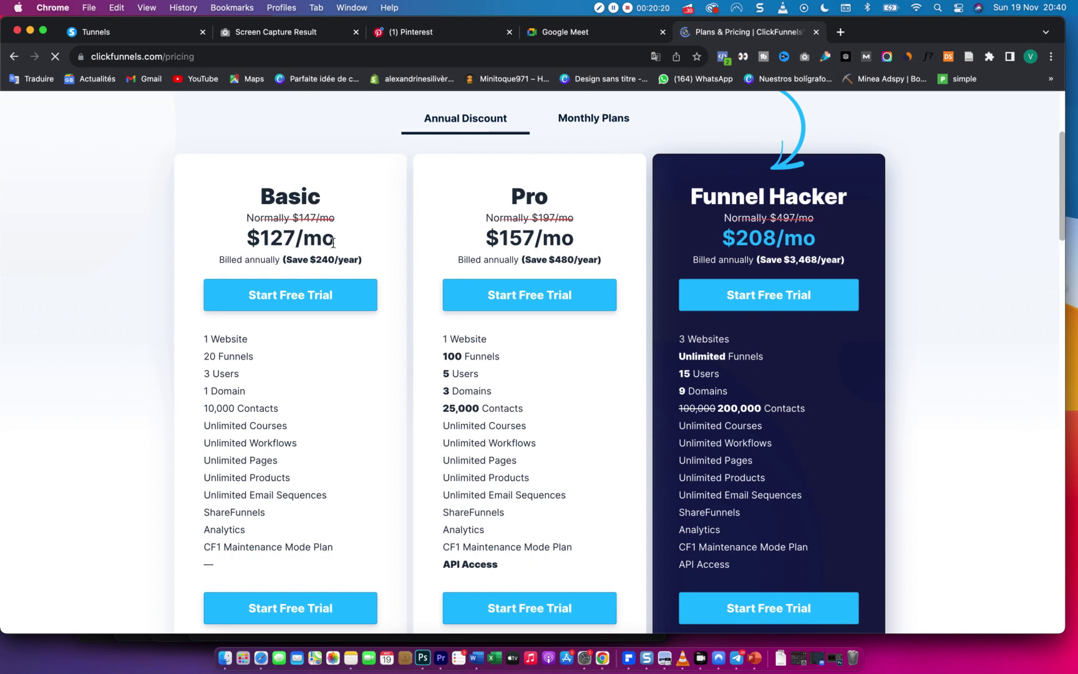
Step: Return to the systeme.io funnel page, check the masterclass call's participant list in Telegram, and go back to the funnel in Chrome
{"action": "left_click", "coordinate": [121, 35]}
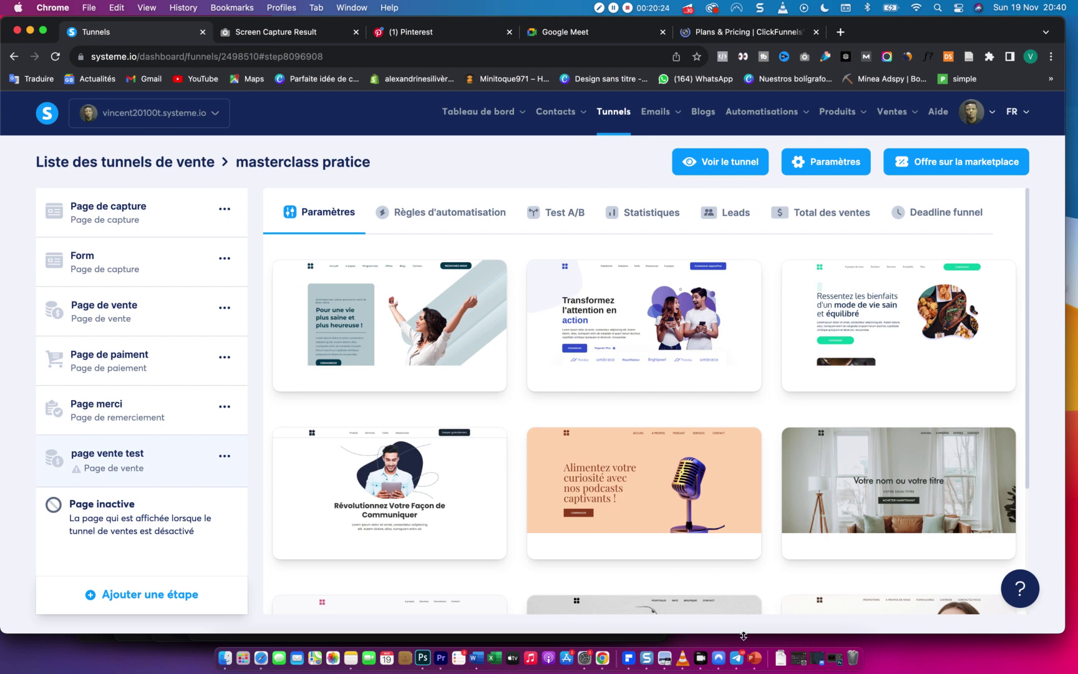
{"action": "left_click", "coordinate": [723, 649]}
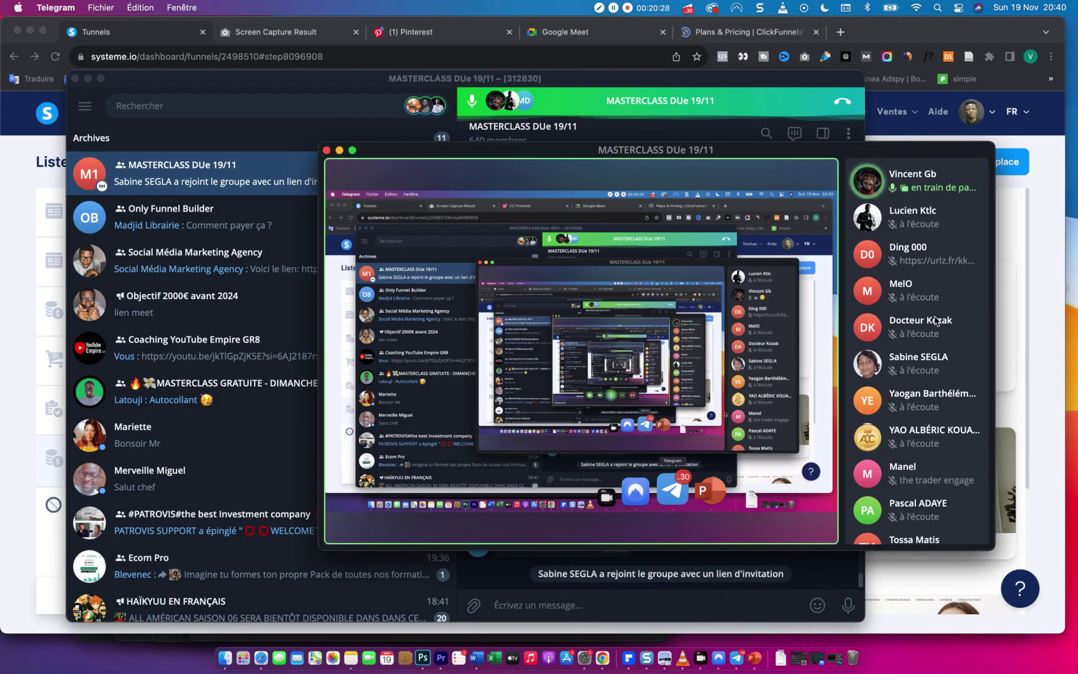
{"action": "left_click", "coordinate": [3, 318]}
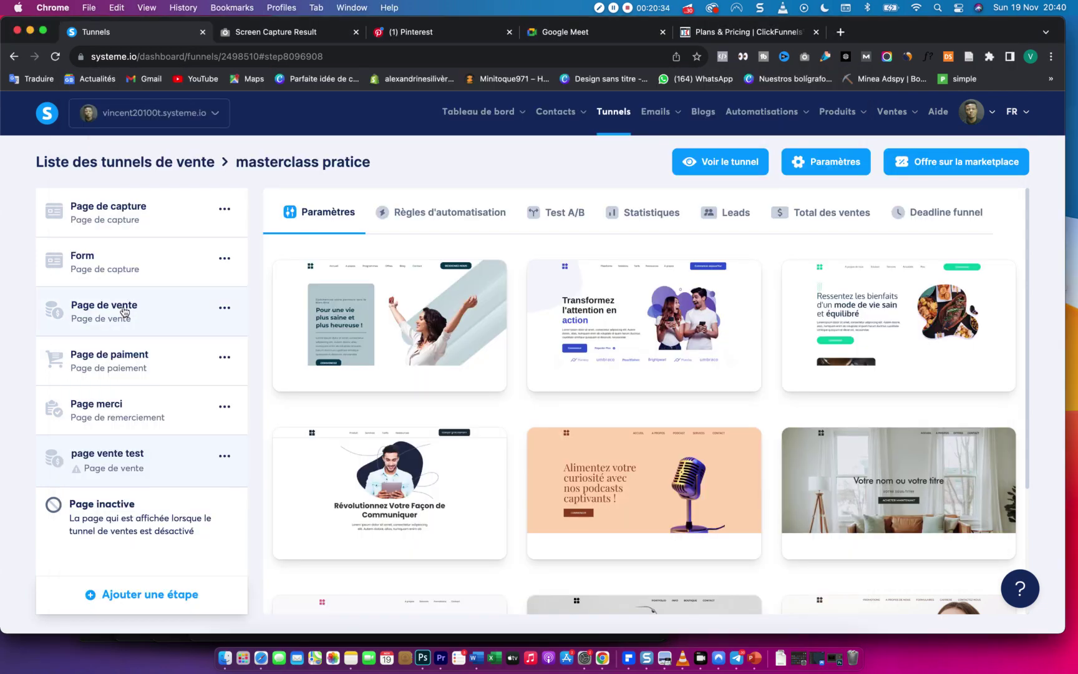
Step: Set the template gallery of the "page vente test" step to show 30 templates per page
{"action": "mouse_move", "coordinate": [298, 345]}
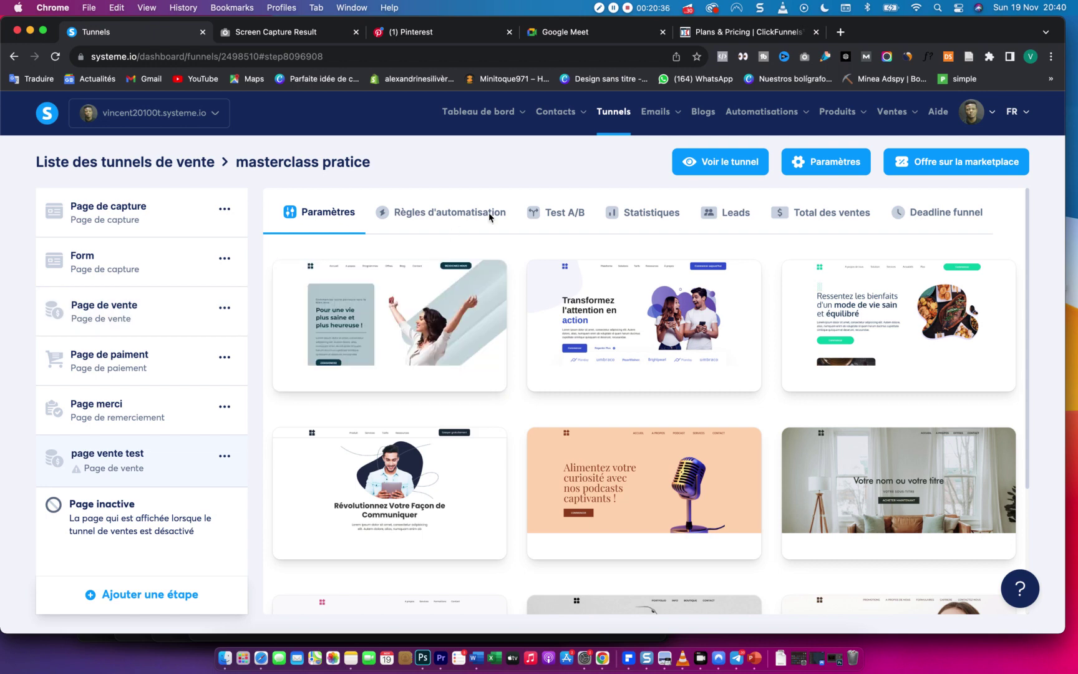
{"action": "mouse_move", "coordinate": [961, 306]}
{"action": "scroll", "coordinate": [961, 306], "scroll_direction": "down", "scroll_amount": 5}
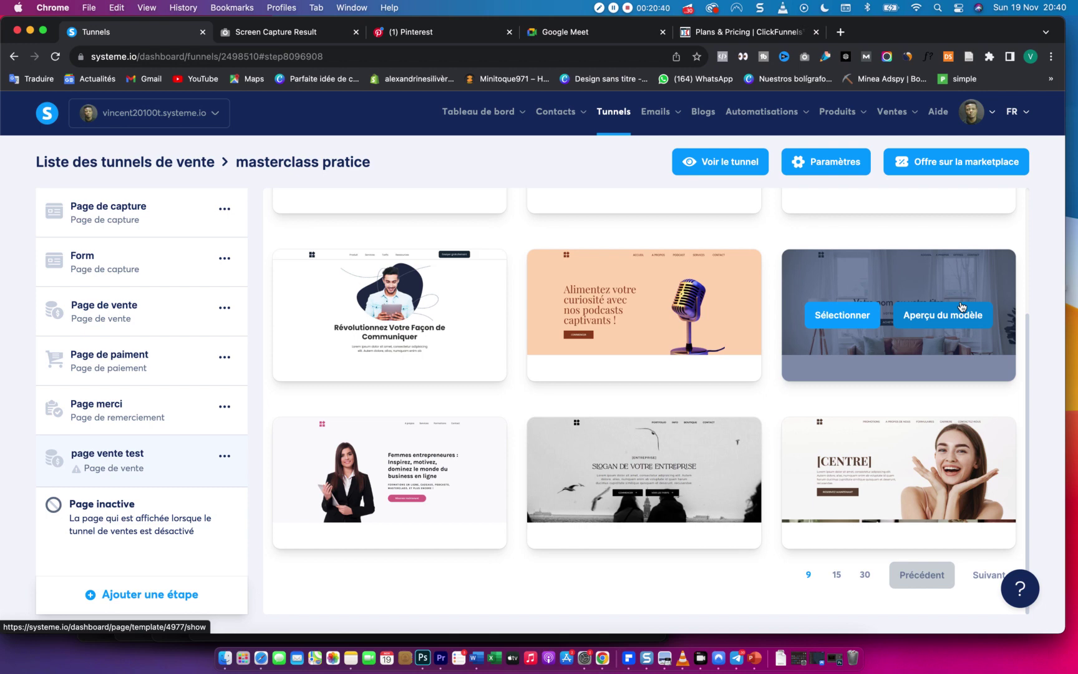
{"action": "left_click", "coordinate": [867, 575]}
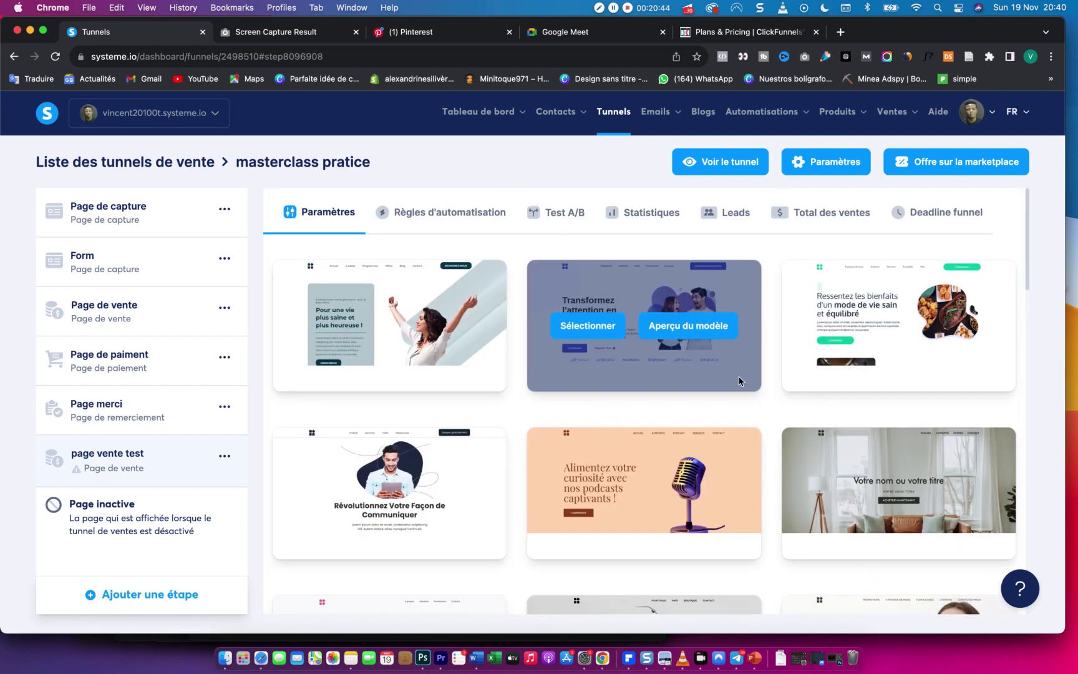
Step: Browse the sales page templates and select "Transformez l'attention en action" for the "page vente test" step
{"action": "scroll", "coordinate": [739, 380], "scroll_direction": "down", "scroll_amount": 10}
{"action": "scroll", "coordinate": [739, 380], "scroll_direction": "up", "scroll_amount": 3}
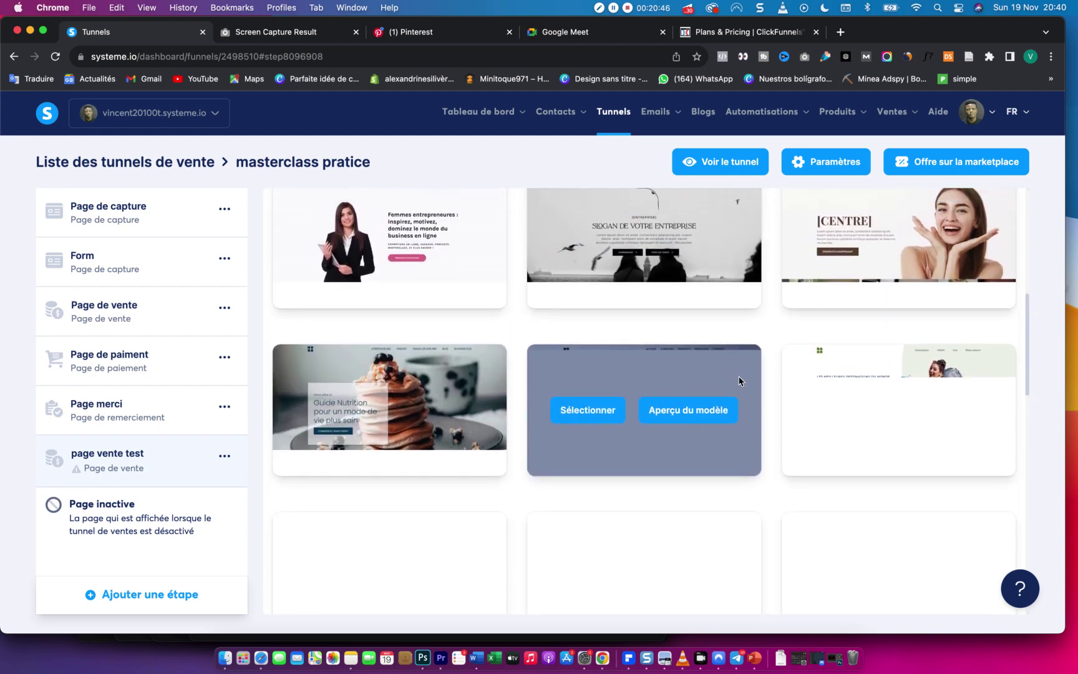
{"action": "scroll", "coordinate": [739, 381], "scroll_direction": "down", "scroll_amount": 2}
{"action": "scroll", "coordinate": [739, 381], "scroll_direction": "down", "scroll_amount": 3}
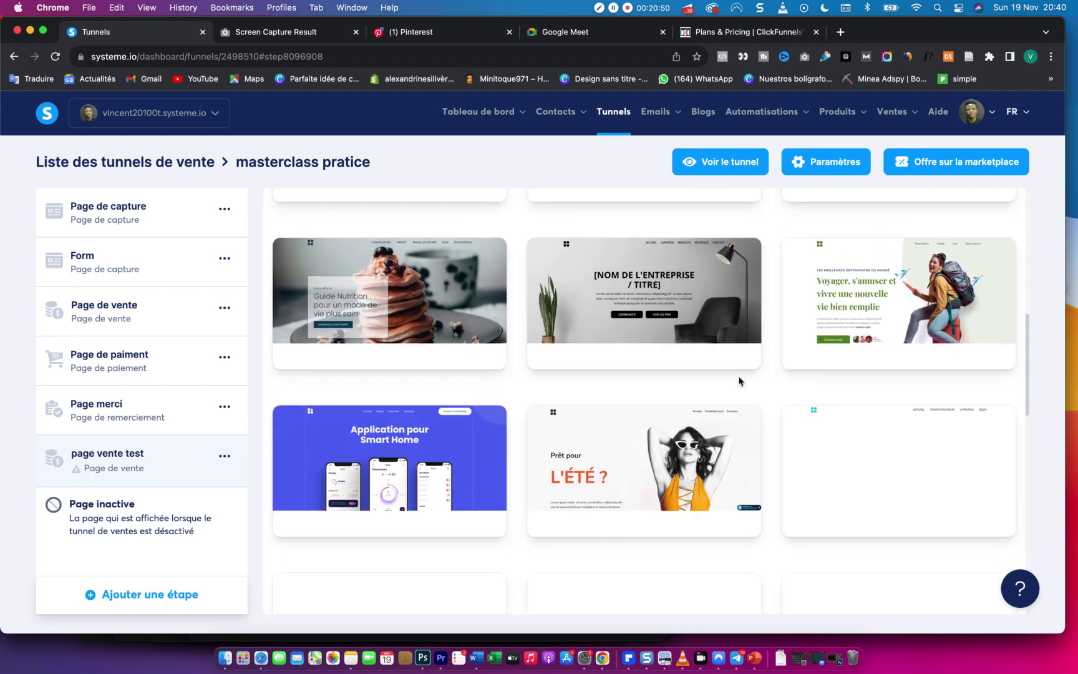
{"action": "scroll", "coordinate": [739, 380], "scroll_direction": "down", "scroll_amount": 8}
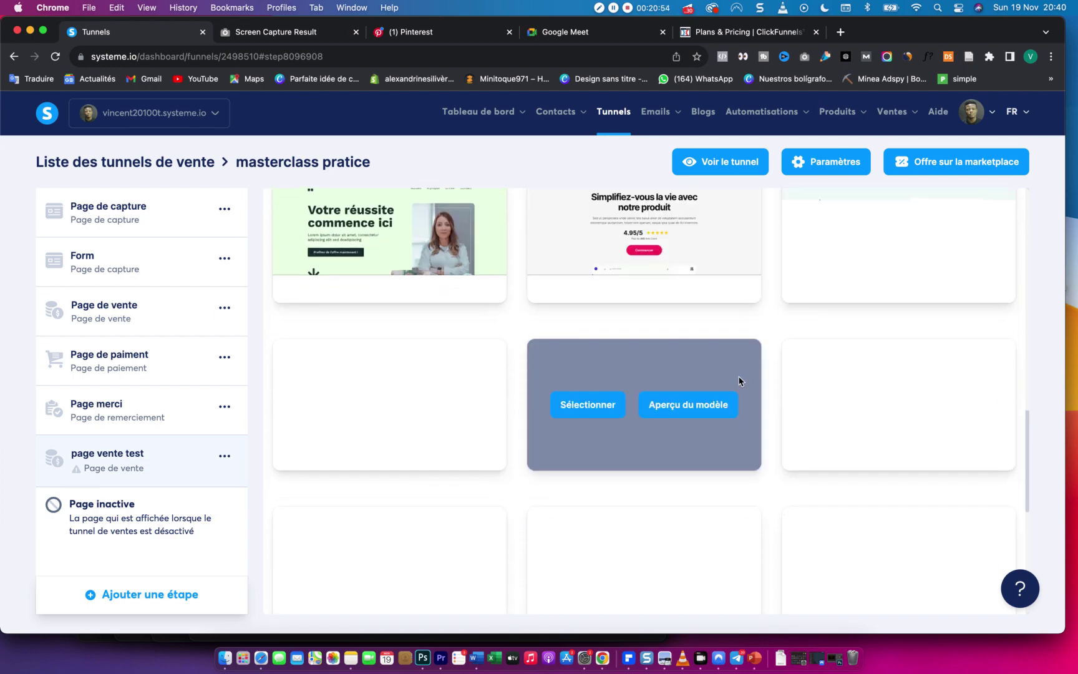
{"action": "scroll", "coordinate": [739, 380], "scroll_direction": "up", "scroll_amount": 10}
{"action": "mouse_move", "coordinate": [739, 380]}
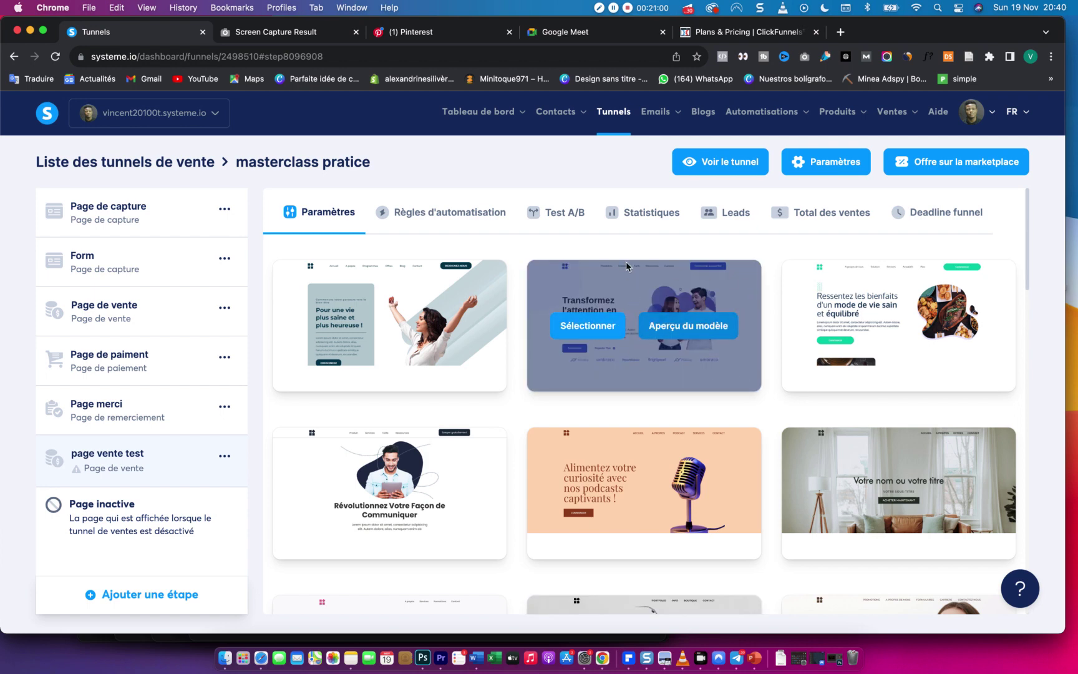
{"action": "left_click", "coordinate": [586, 336]}
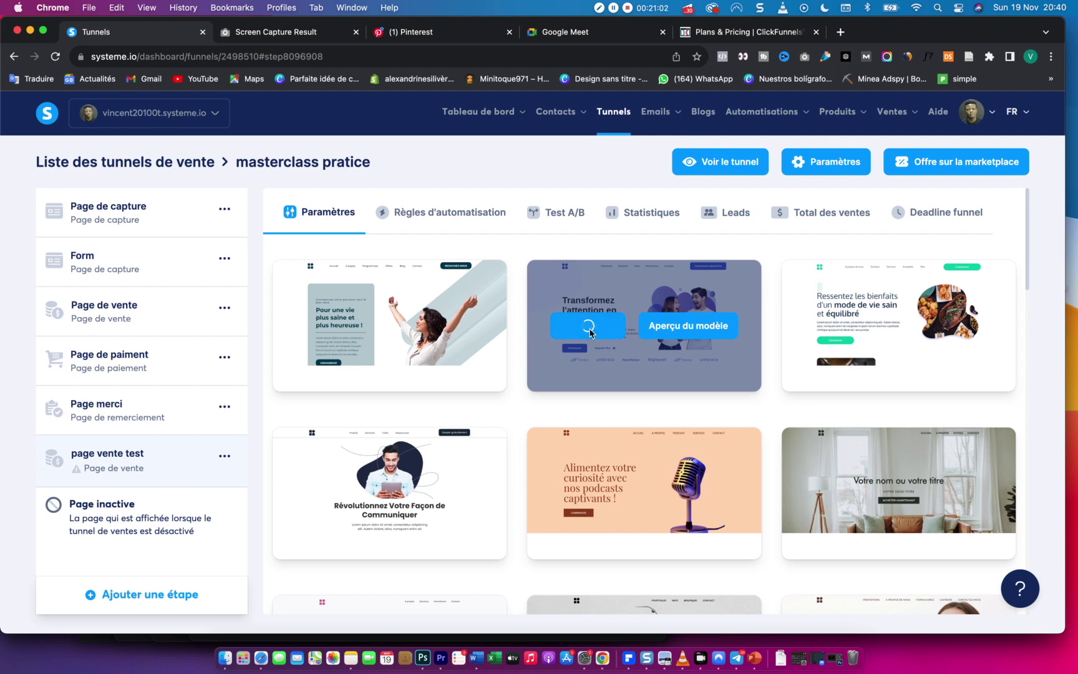